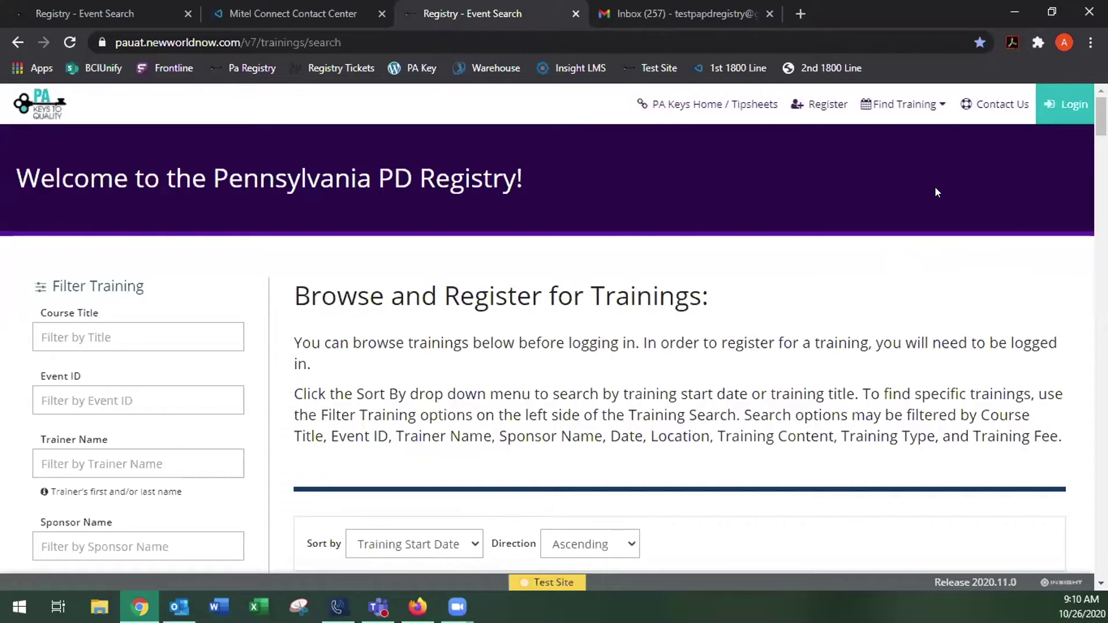
Follow Register to the Insight sign-in page and start creating a new account
{"action": "left_click", "coordinate": [818, 109]}
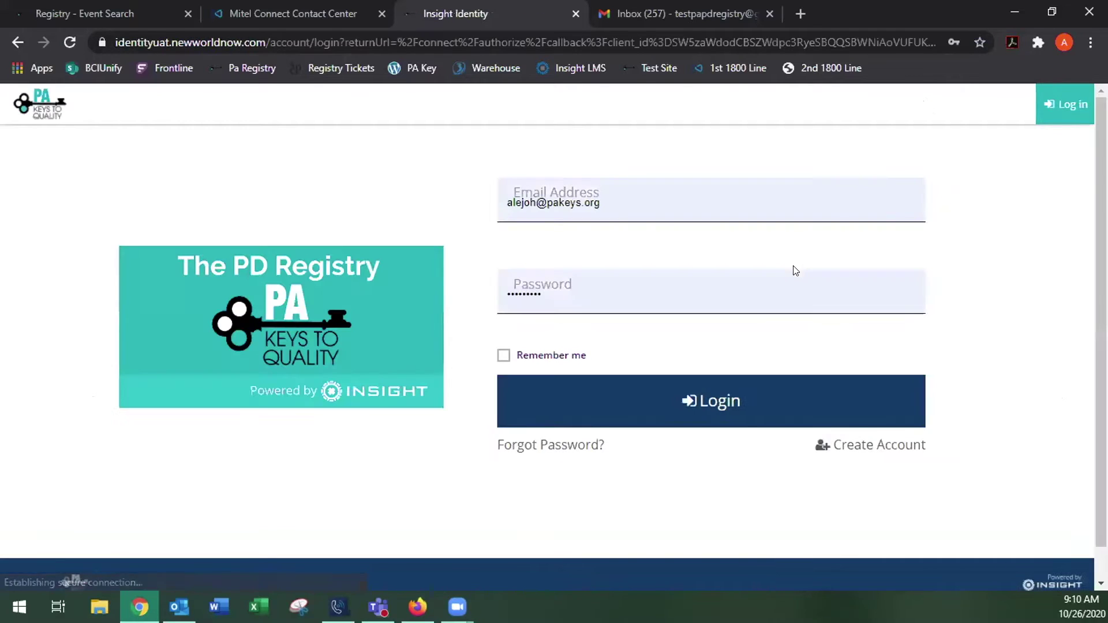
{"action": "left_click", "coordinate": [643, 192]}
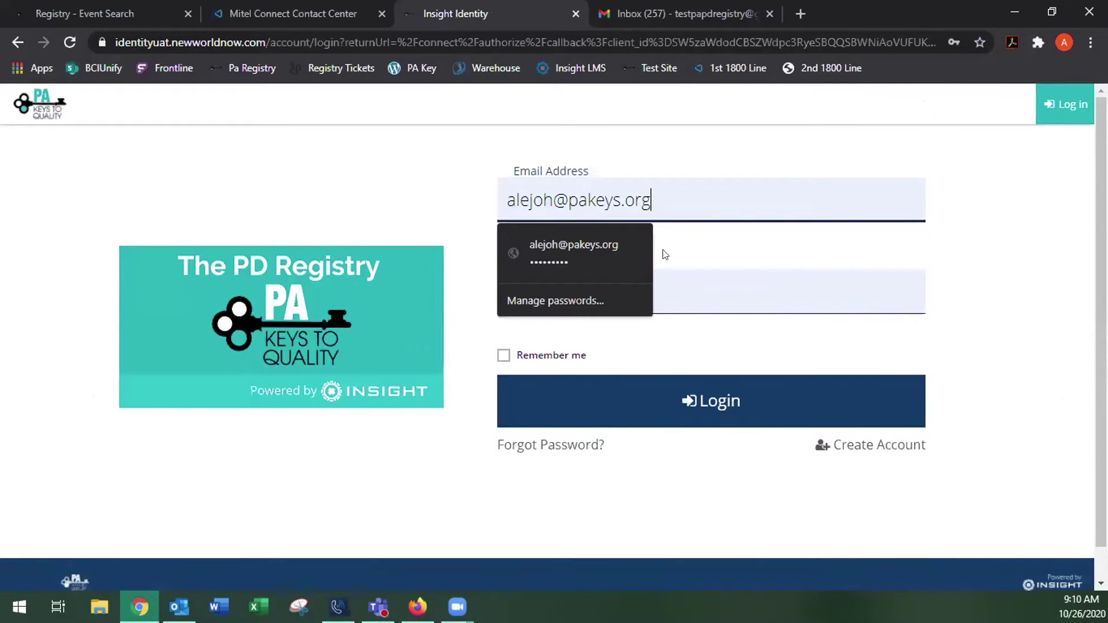
{"action": "left_click", "coordinate": [879, 455]}
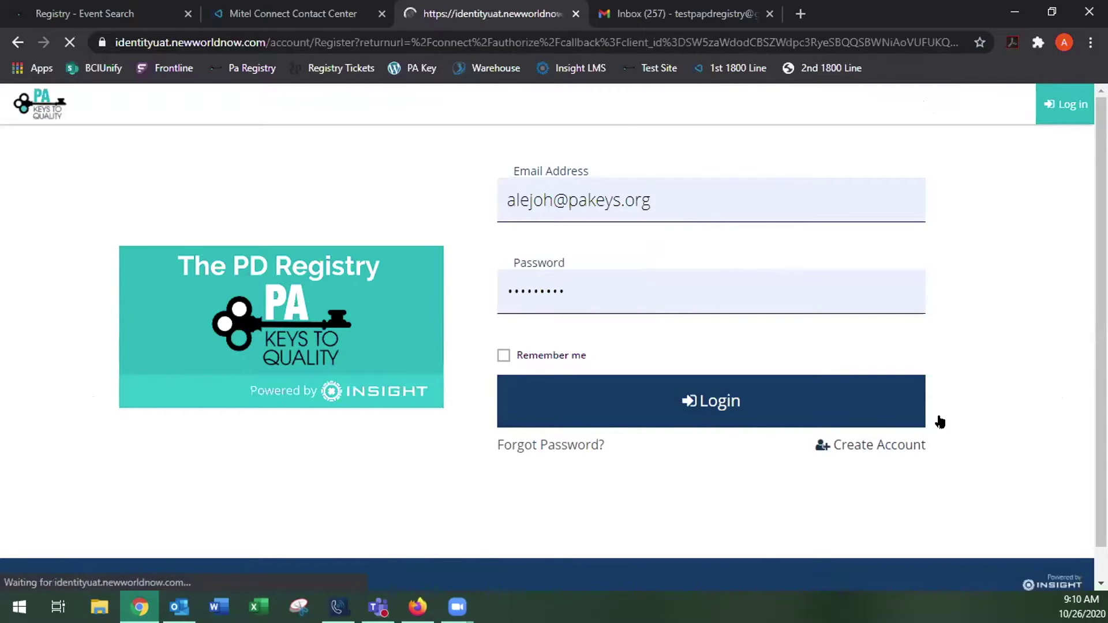
Enter the new user's first name, last name and e-mail address in the registration form
{"action": "scroll", "coordinate": [942, 264], "scroll_direction": "down", "scroll_amount": 3}
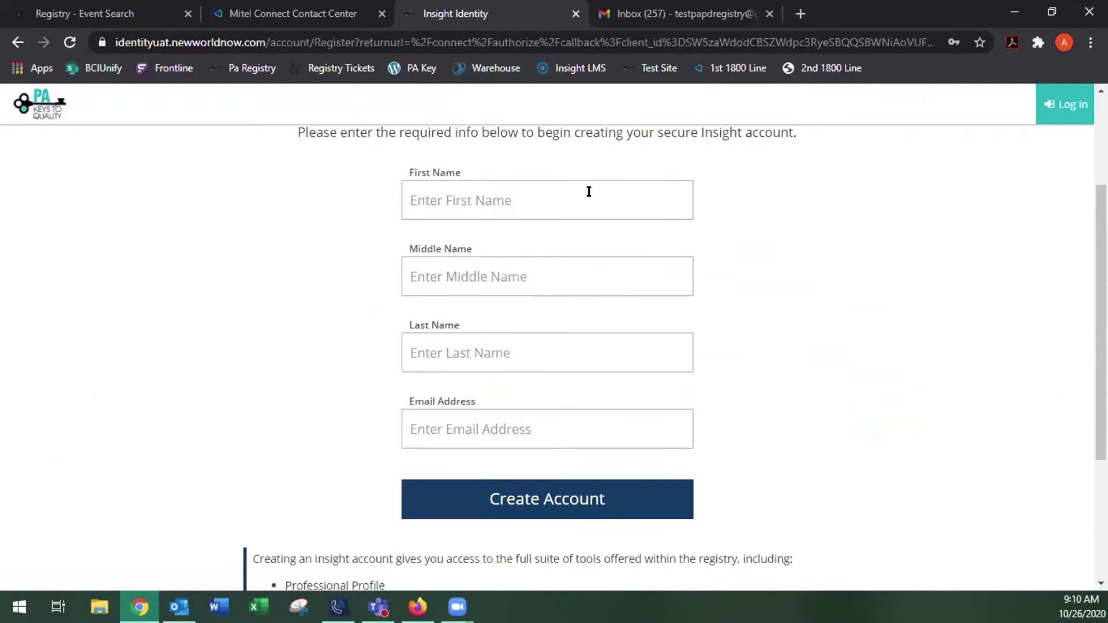
{"action": "left_click", "coordinate": [558, 193]}
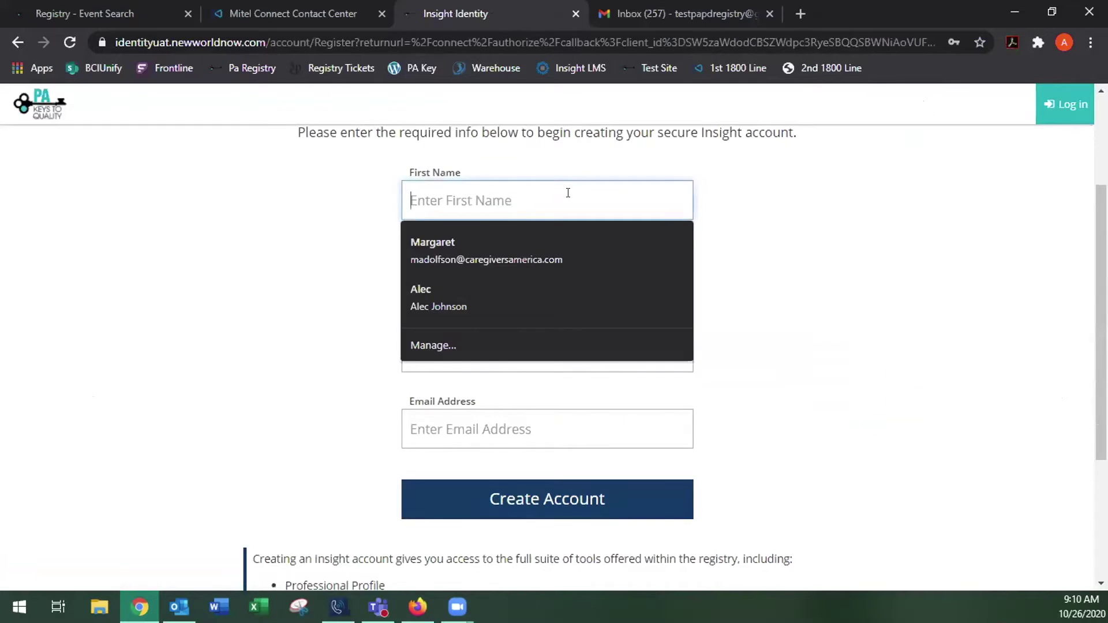
{"action": "type", "text": "Jane"}
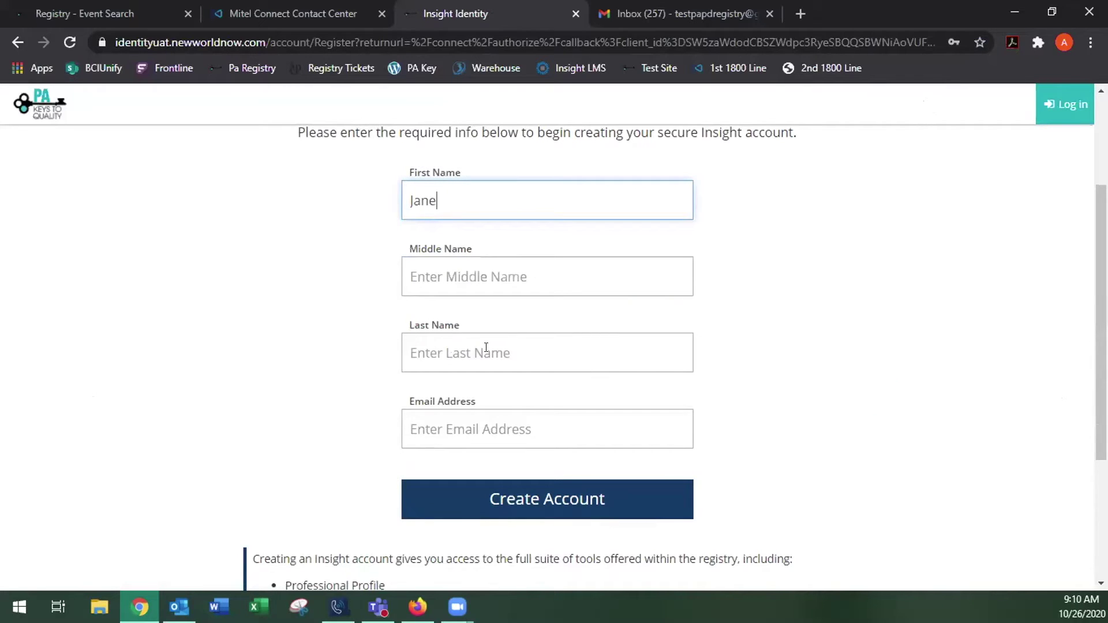
{"action": "left_click", "coordinate": [486, 347]}
{"action": "type", "text": "J"}
{"action": "key", "text": "BackSpace"}
{"action": "type", "text": "D"}
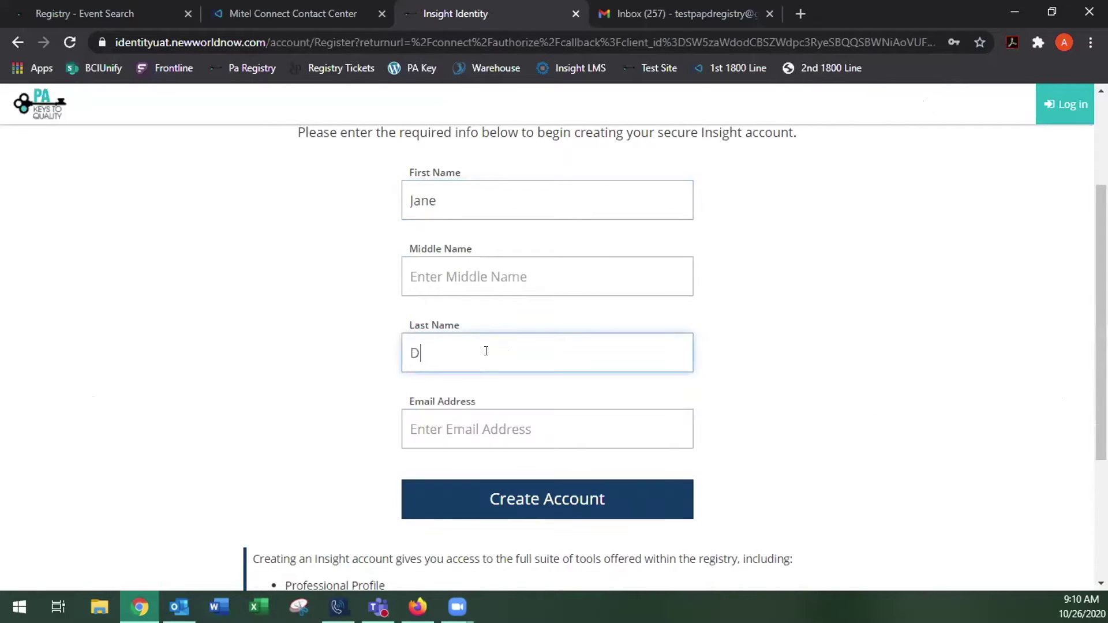
{"action": "type", "text": "oe"}
{"action": "left_click", "coordinate": [480, 425]}
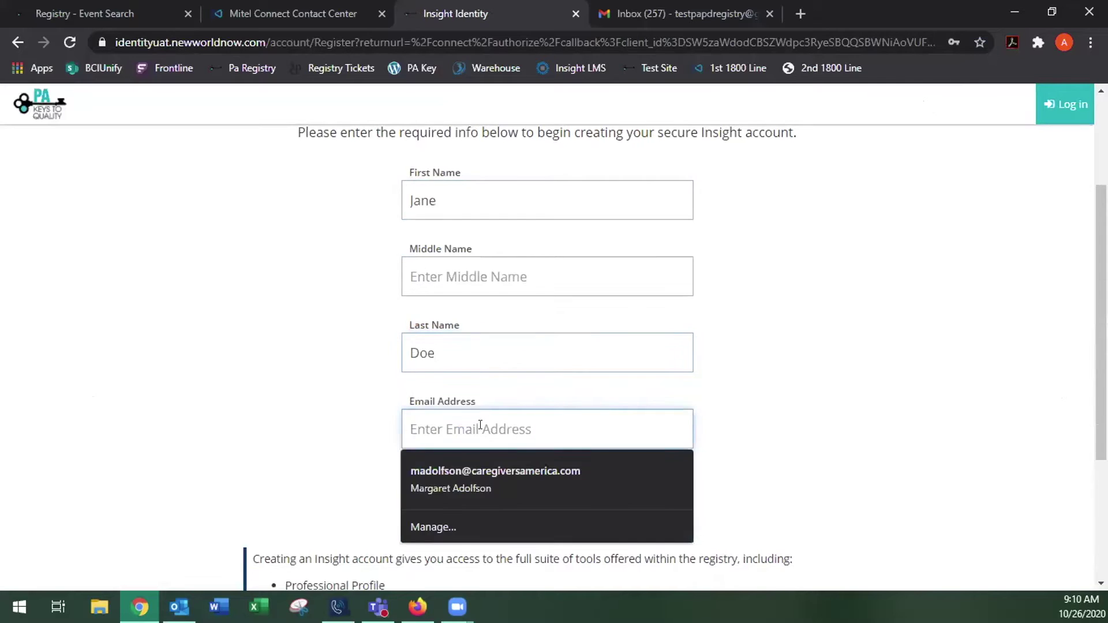
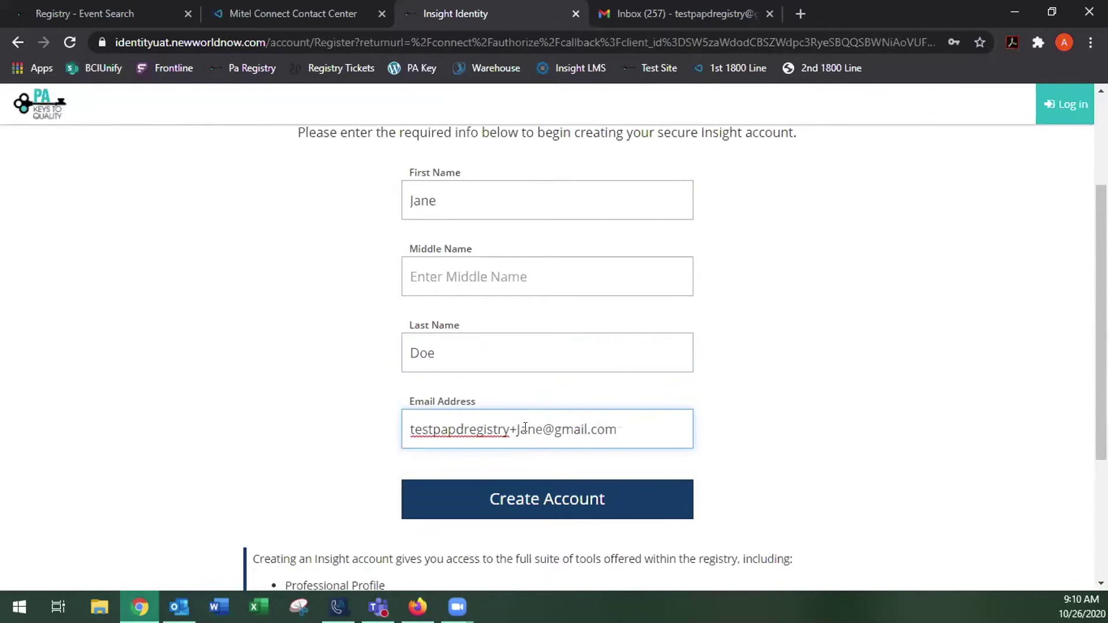
Submit the registration, dismiss the verification-sent notice, and switch to the mailbox
{"action": "left_click", "coordinate": [552, 497]}
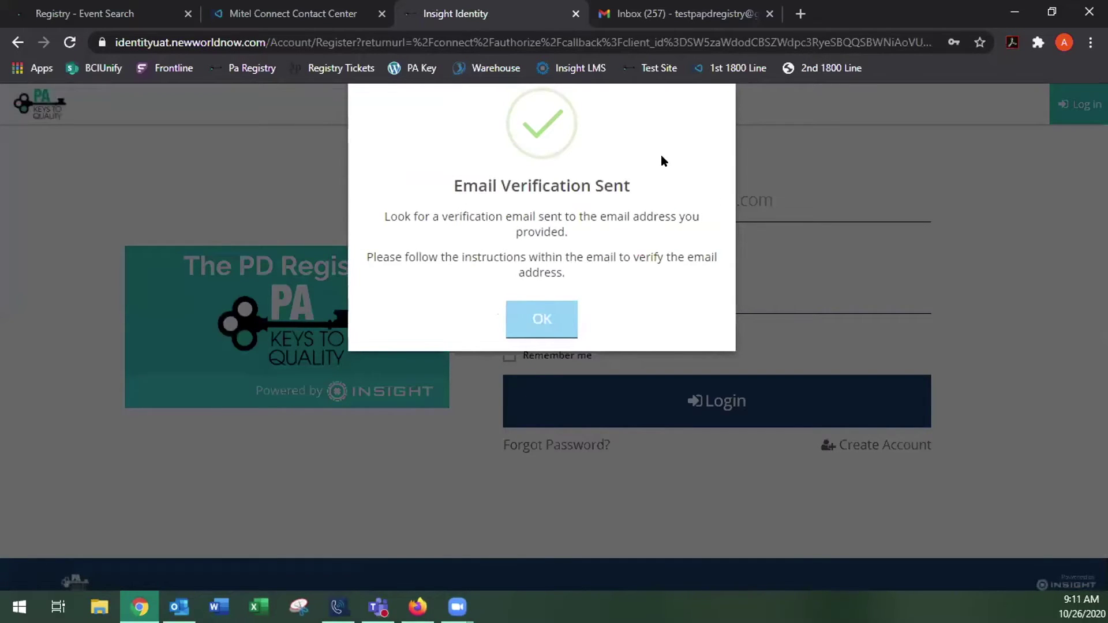
{"action": "left_click", "coordinate": [540, 321]}
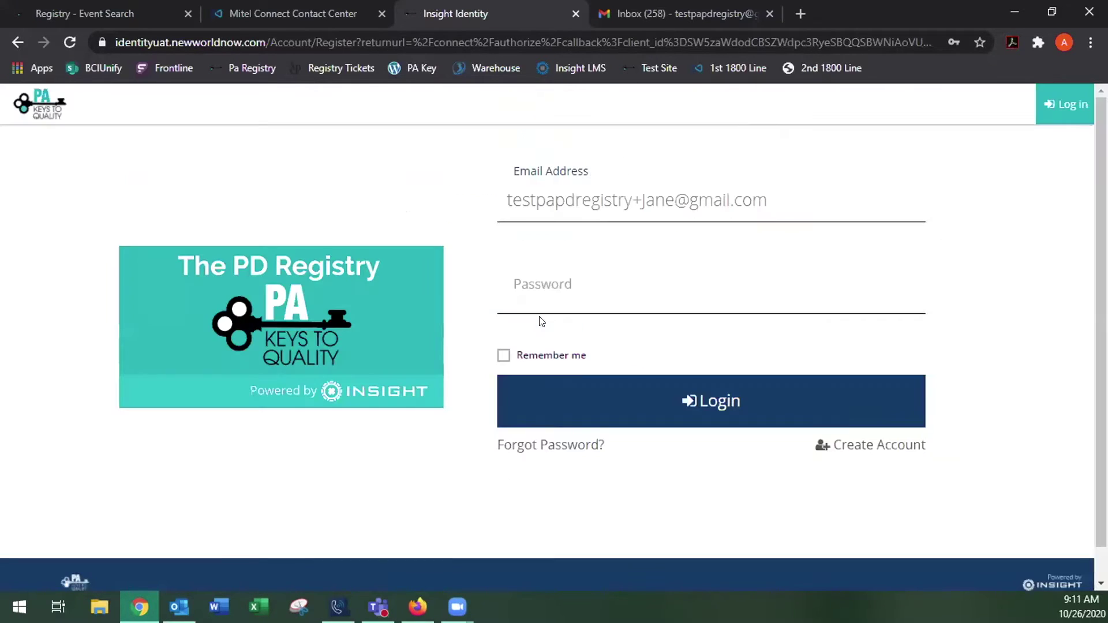
{"action": "left_click", "coordinate": [688, 16]}
Open the Insight Account Confirmation email and follow its Verify Email link
{"action": "left_click", "coordinate": [345, 237]}
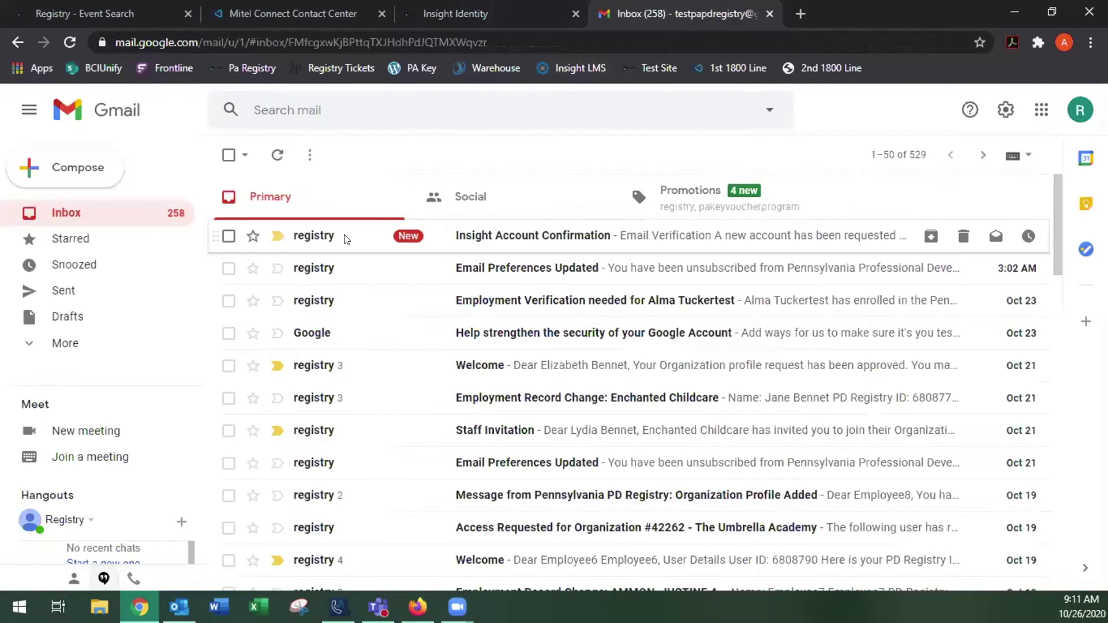
{"action": "scroll", "coordinate": [829, 292], "scroll_direction": "down", "scroll_amount": 3}
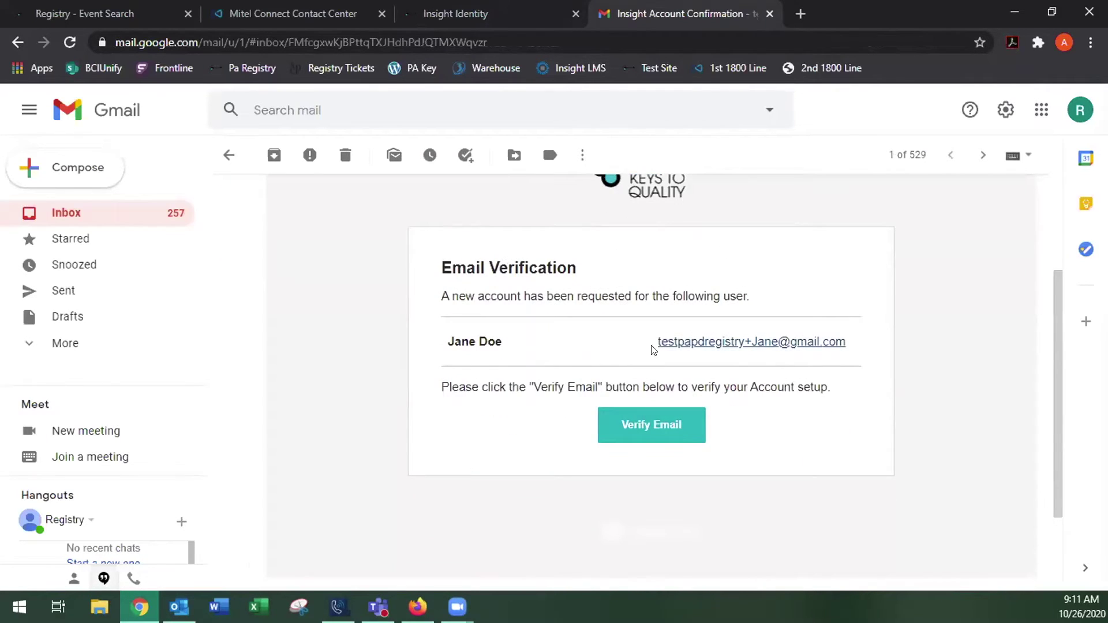
{"action": "left_click", "coordinate": [653, 426]}
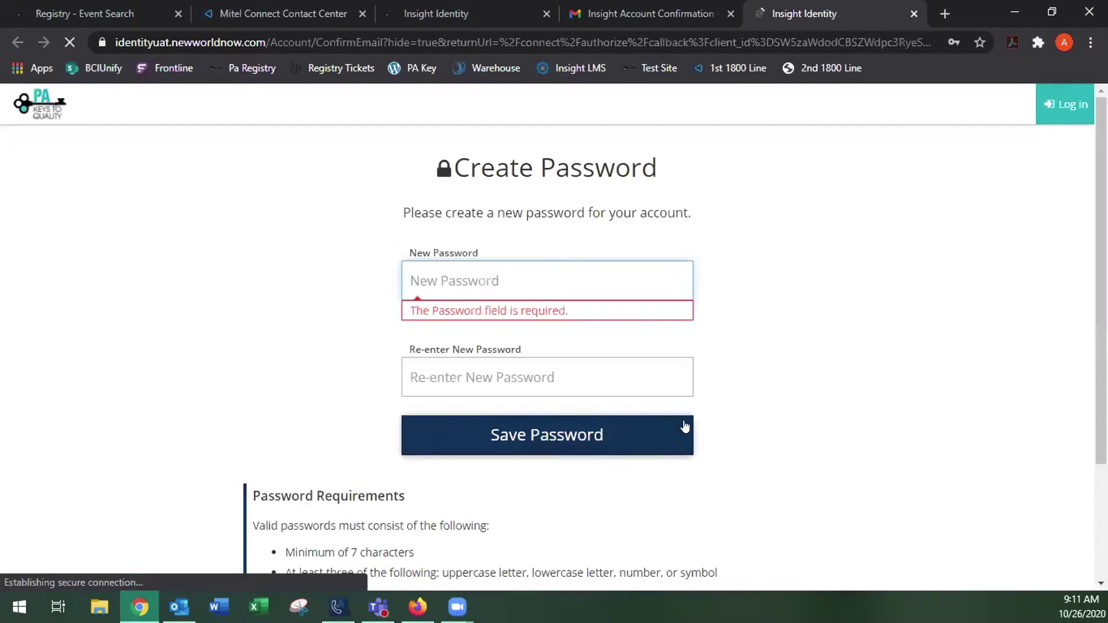
Create the account password, entering it twice, and save it
{"action": "left_click", "coordinate": [539, 268]}
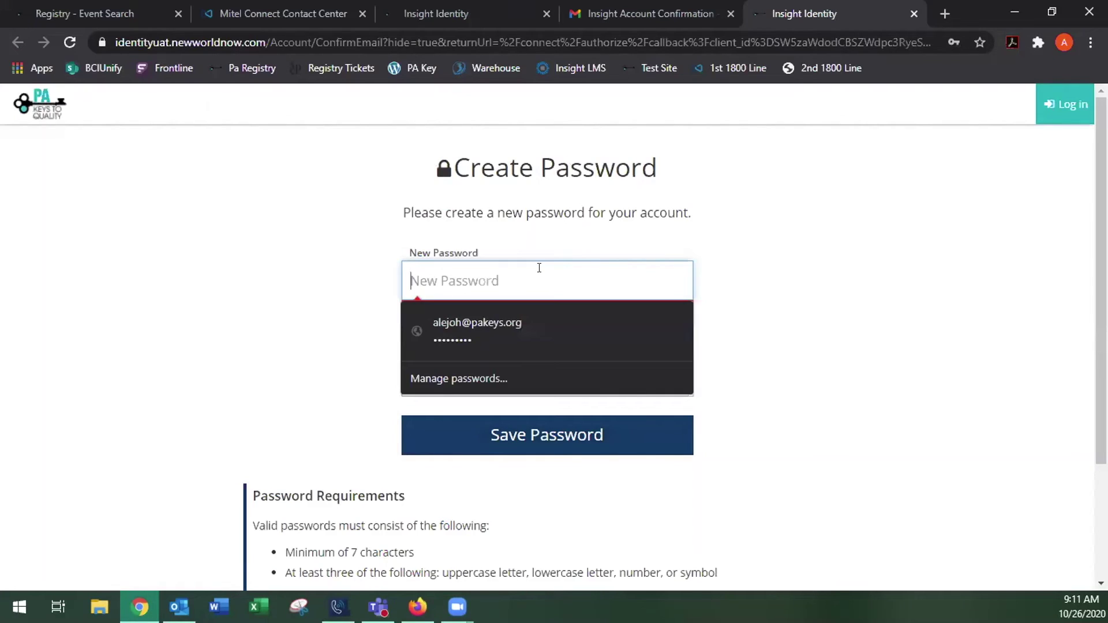
{"action": "type", "text": "********"}
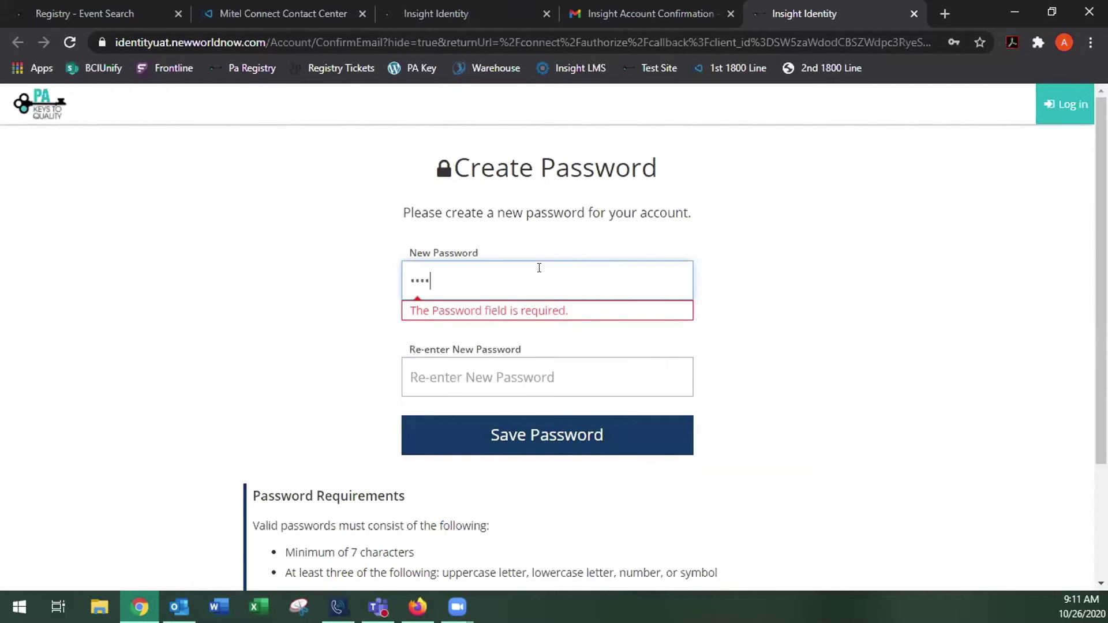
{"action": "type", "text": "*"}
{"action": "left_click", "coordinate": [488, 359]}
{"action": "type", "text": "********"}
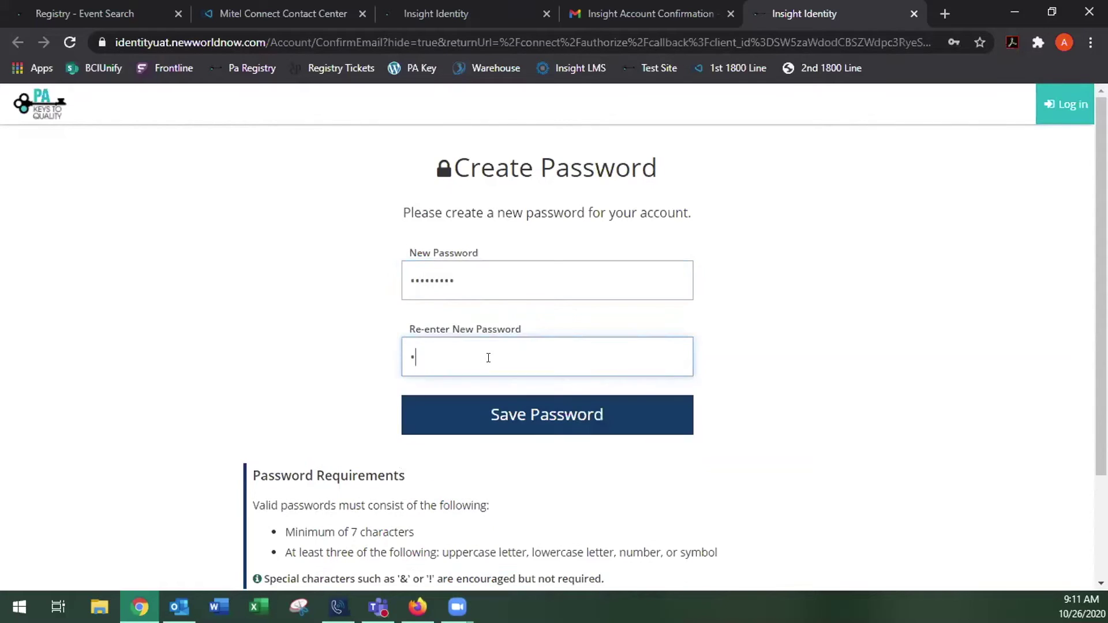
{"action": "type", "text": "*"}
{"action": "scroll", "coordinate": [751, 282], "scroll_direction": "down", "scroll_amount": 3}
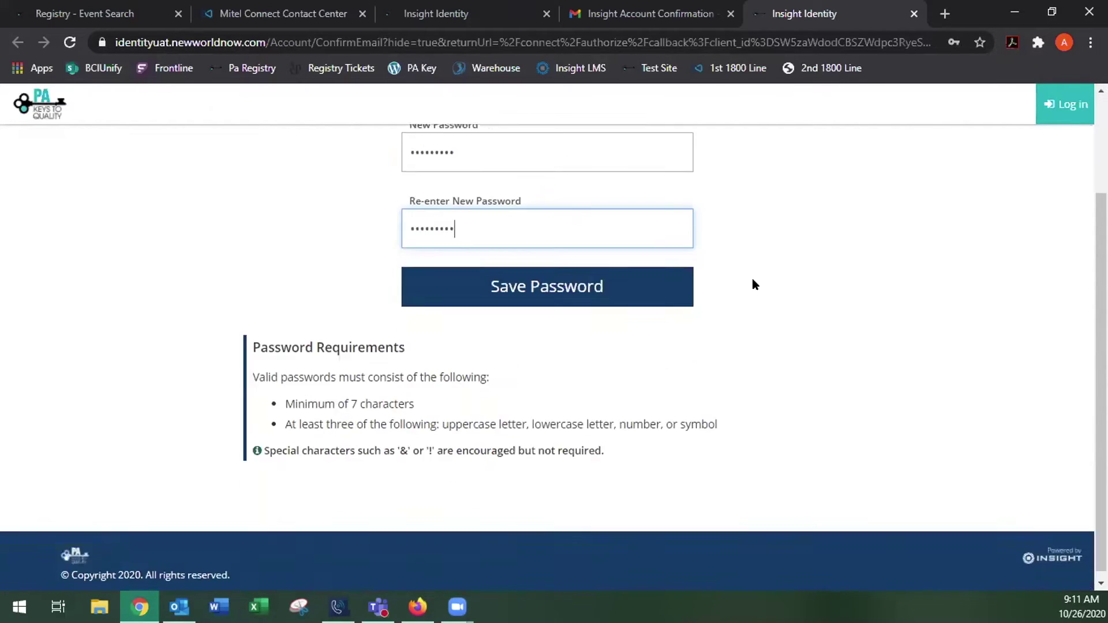
{"action": "left_click", "coordinate": [564, 280]}
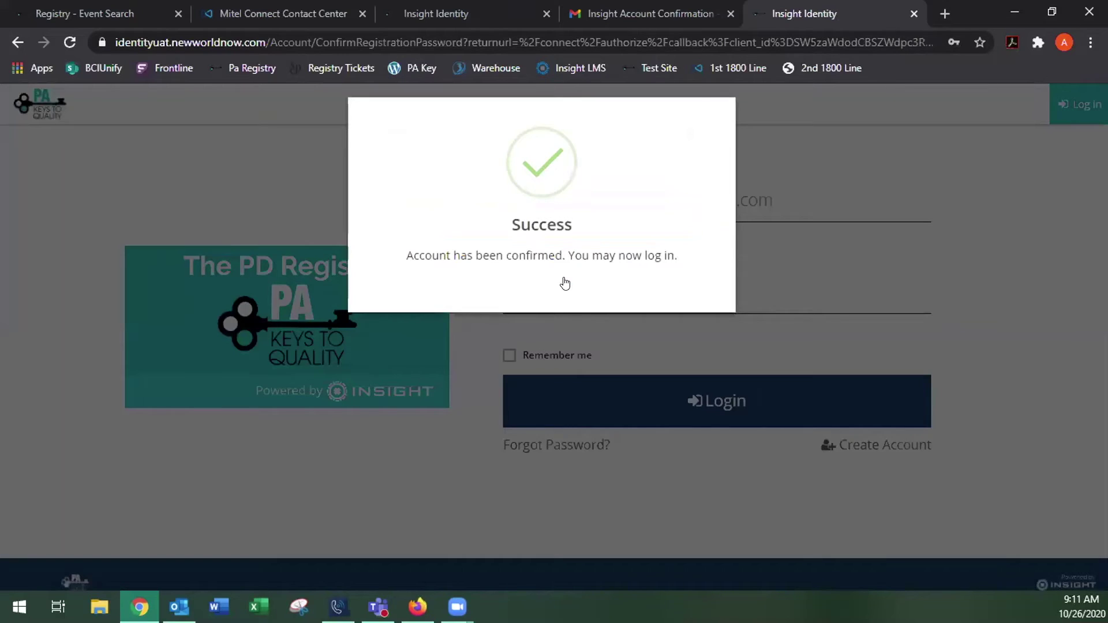
Sign in with the new password and dismiss the browser's save-password offer
{"action": "left_click", "coordinate": [565, 282]}
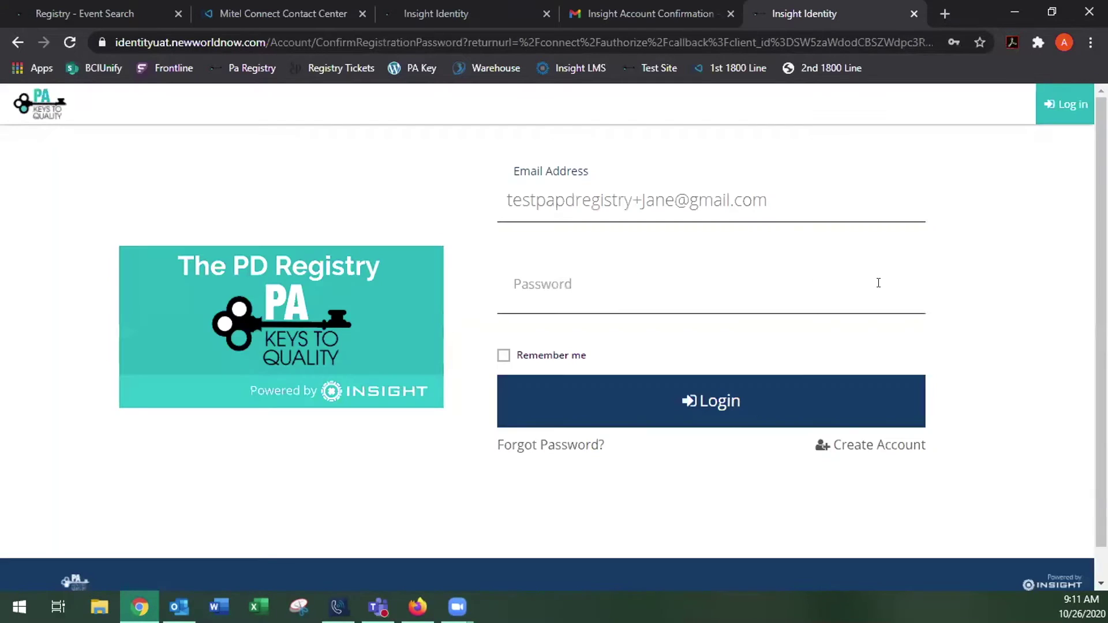
{"action": "left_click", "coordinate": [659, 266]}
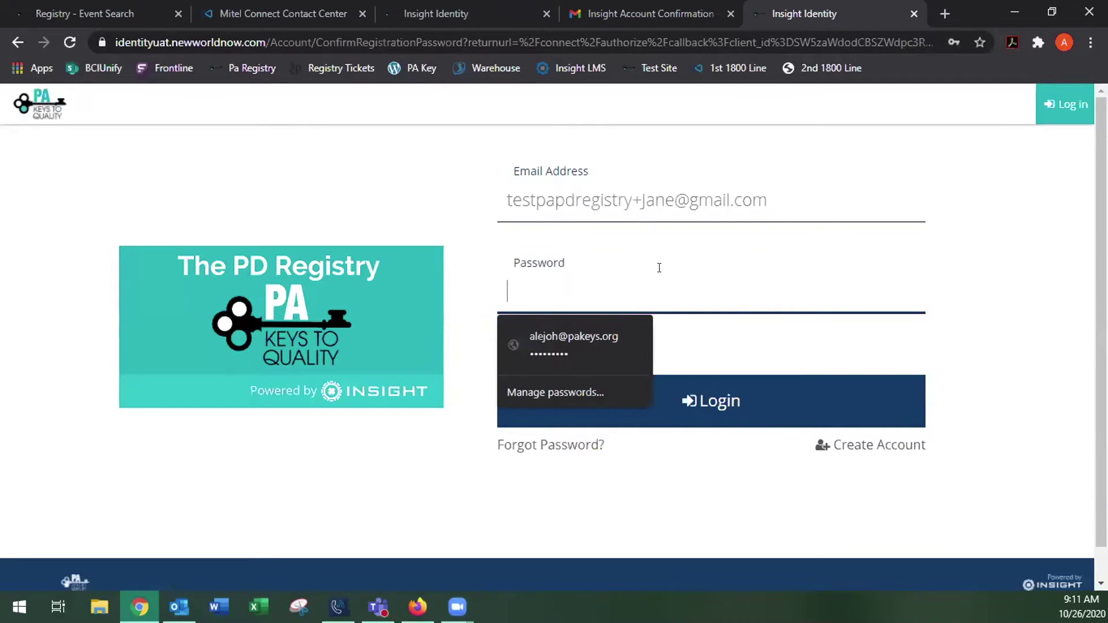
{"action": "type", "text": "********"}
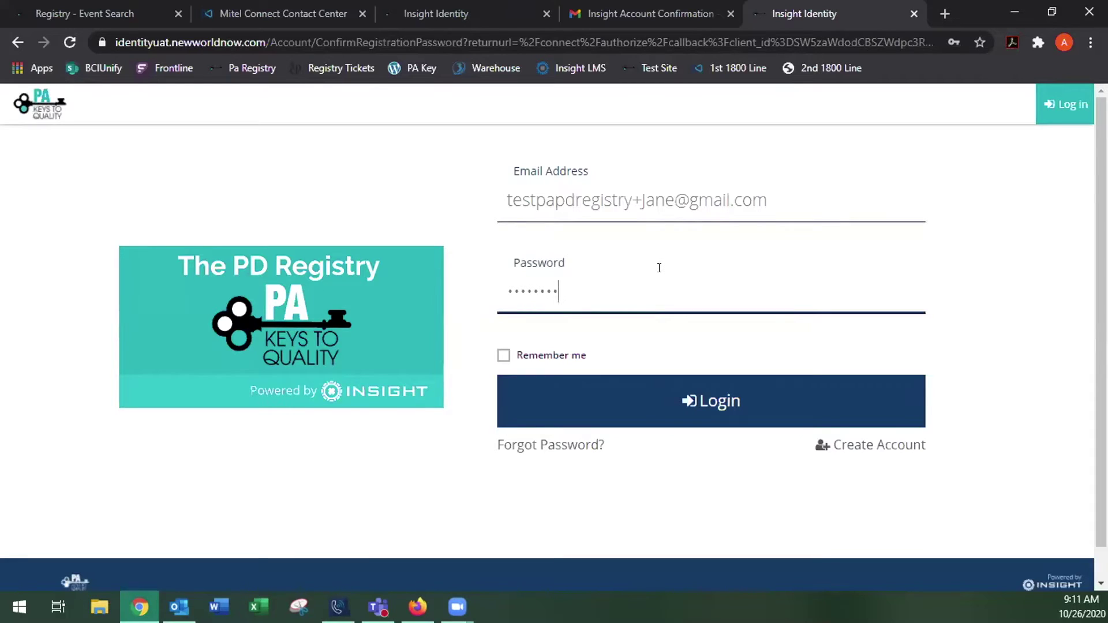
{"action": "type", "text": "*"}
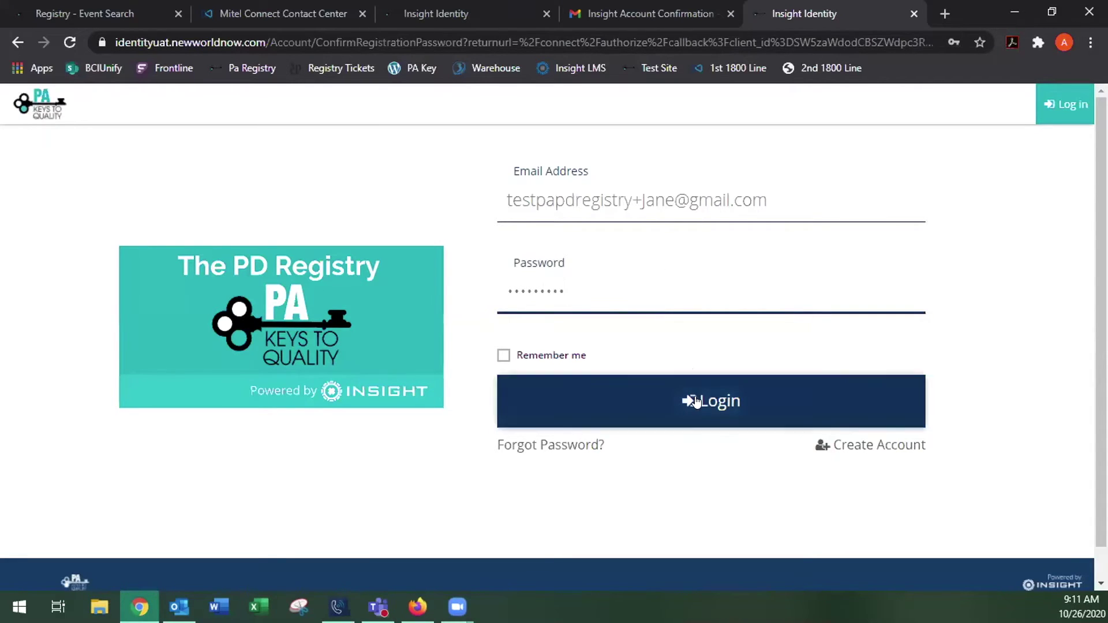
{"action": "left_click", "coordinate": [710, 402]}
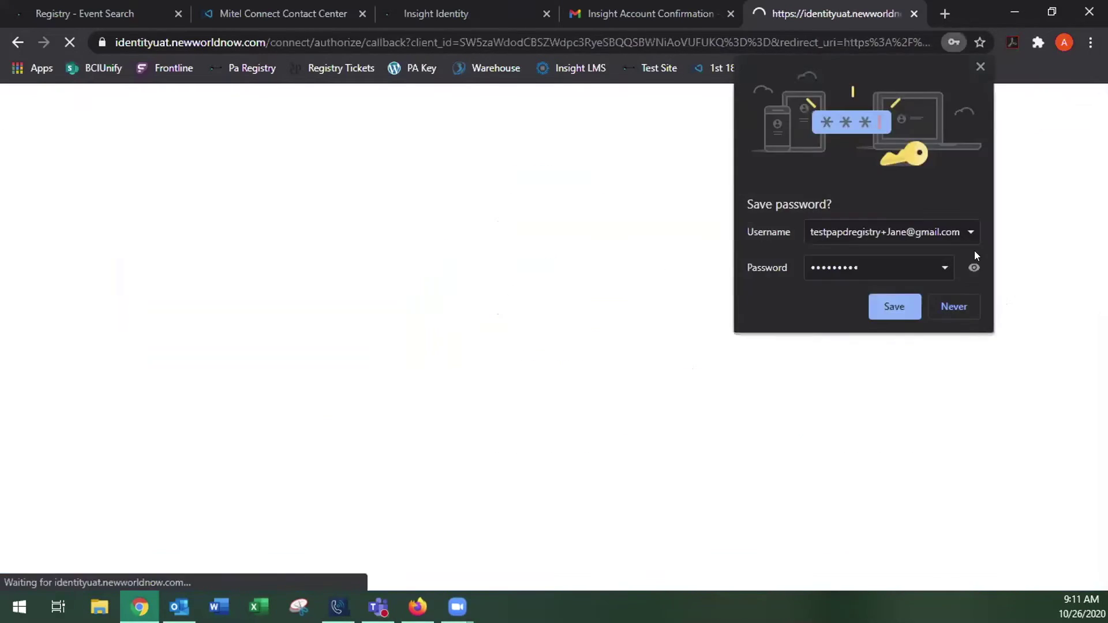
{"action": "left_click", "coordinate": [979, 67]}
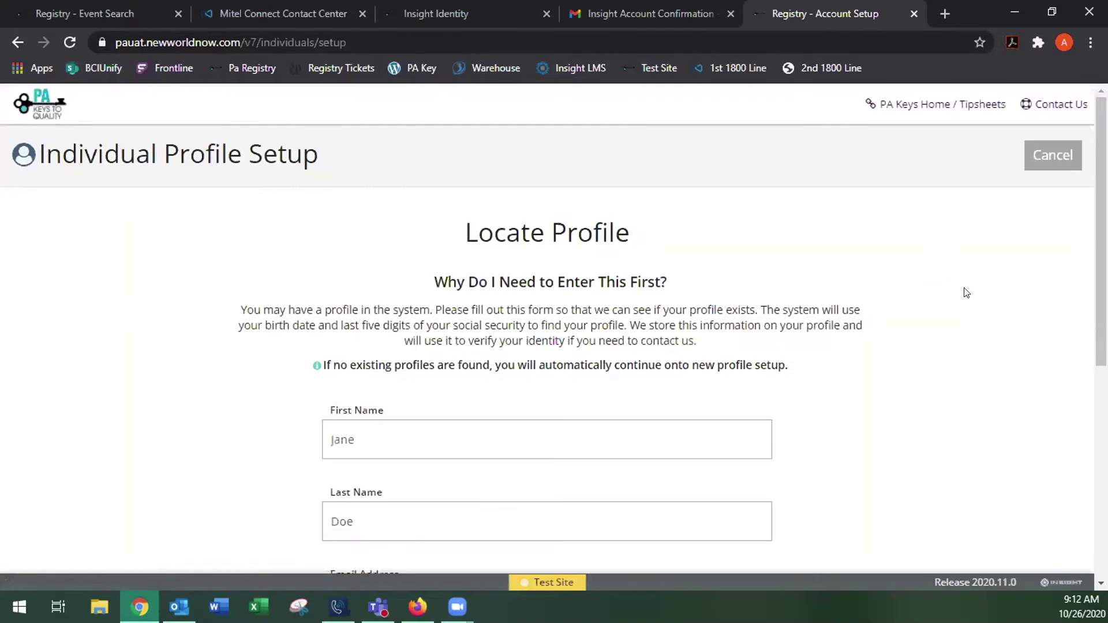
Enter the birth date as January 1, 2000
{"action": "scroll", "coordinate": [916, 217], "scroll_direction": "down", "scroll_amount": 1}
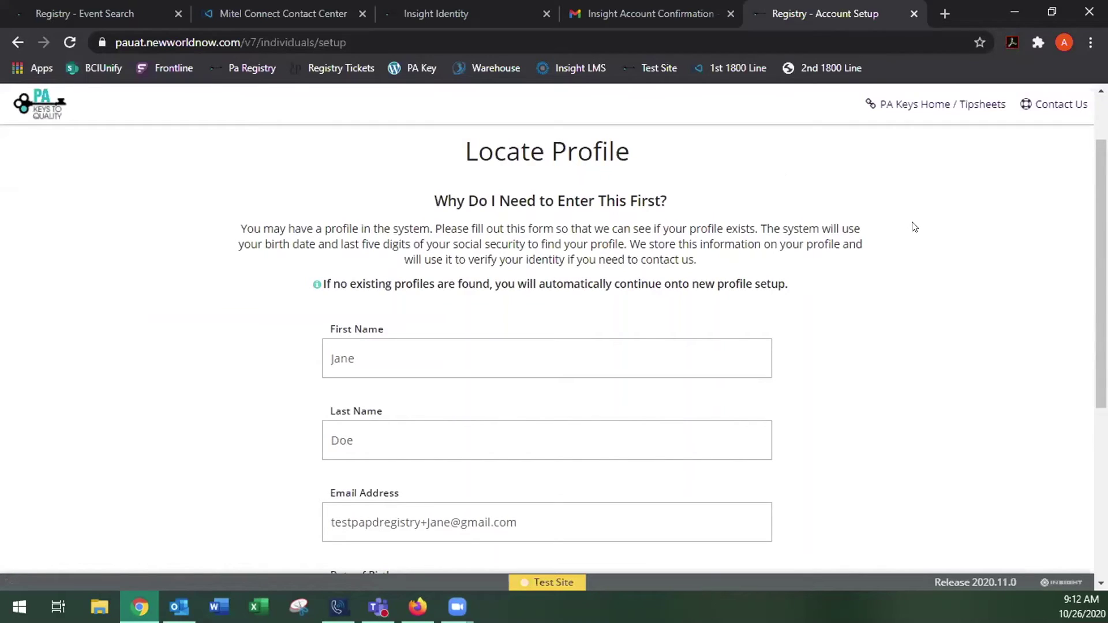
{"action": "scroll", "coordinate": [915, 227], "scroll_direction": "down", "scroll_amount": 2}
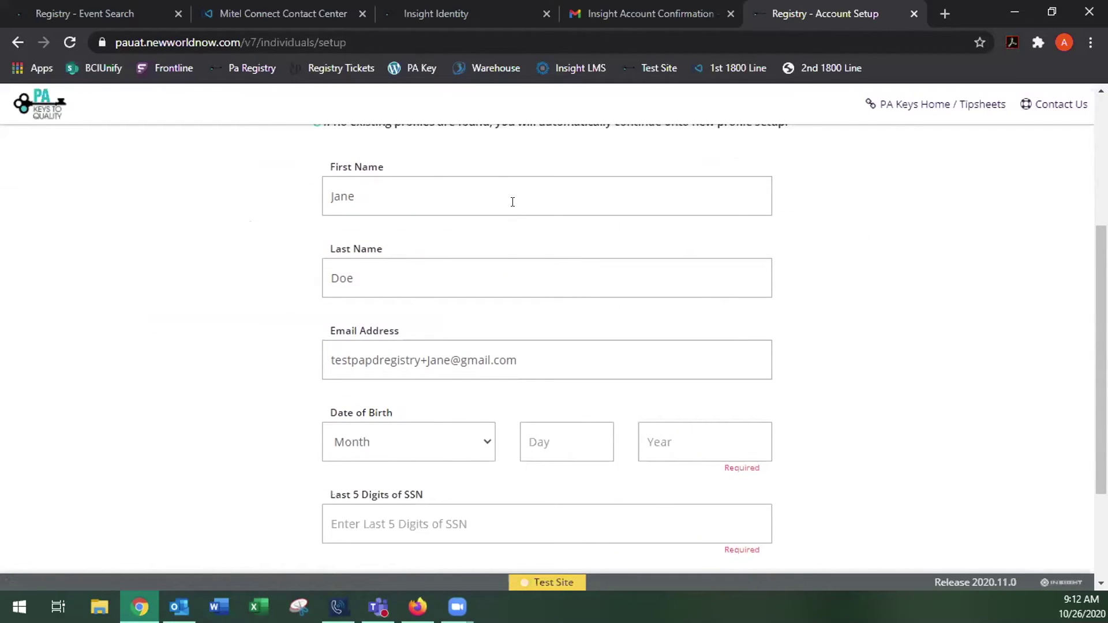
{"action": "scroll", "coordinate": [787, 272], "scroll_direction": "down", "scroll_amount": 1}
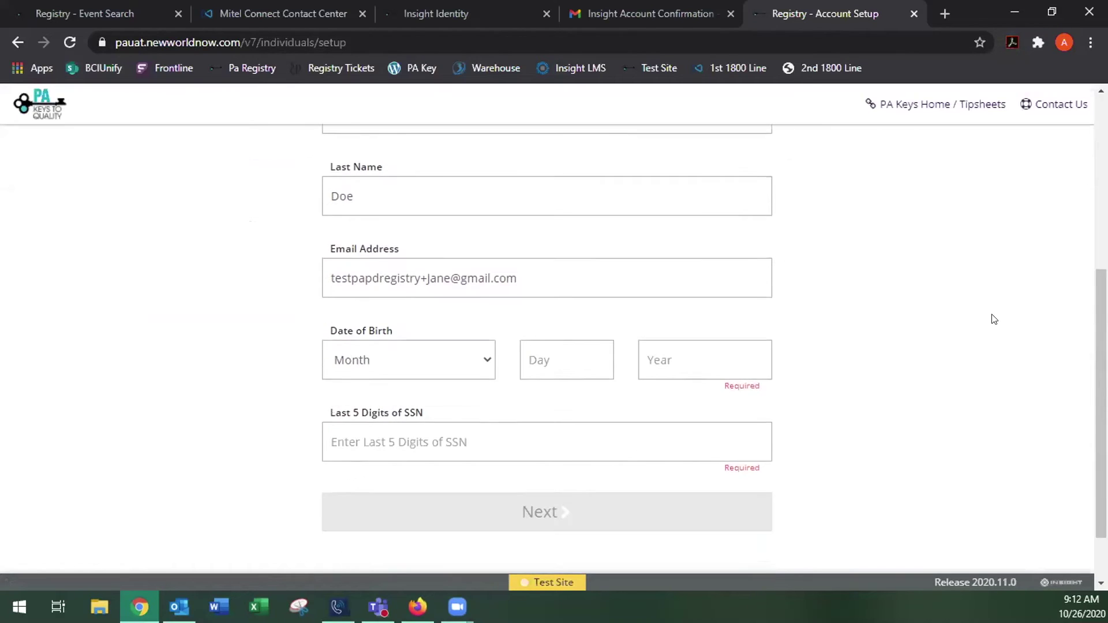
{"action": "scroll", "coordinate": [623, 298], "scroll_direction": "down", "scroll_amount": 1}
{"action": "left_click", "coordinate": [483, 284]}
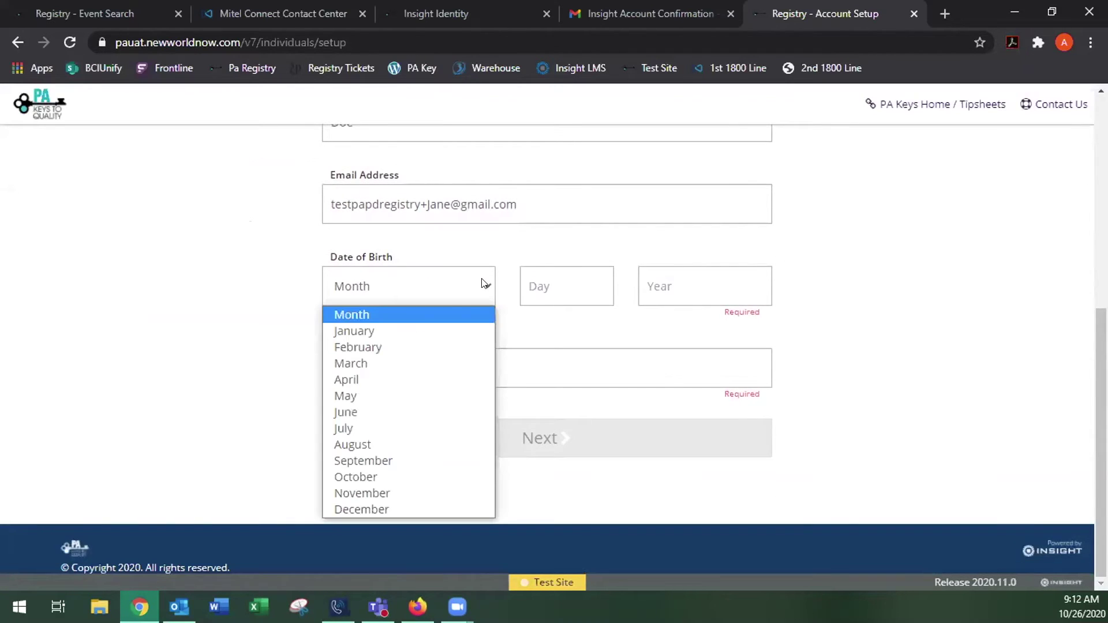
{"action": "left_click", "coordinate": [427, 330]}
{"action": "left_click", "coordinate": [569, 286]}
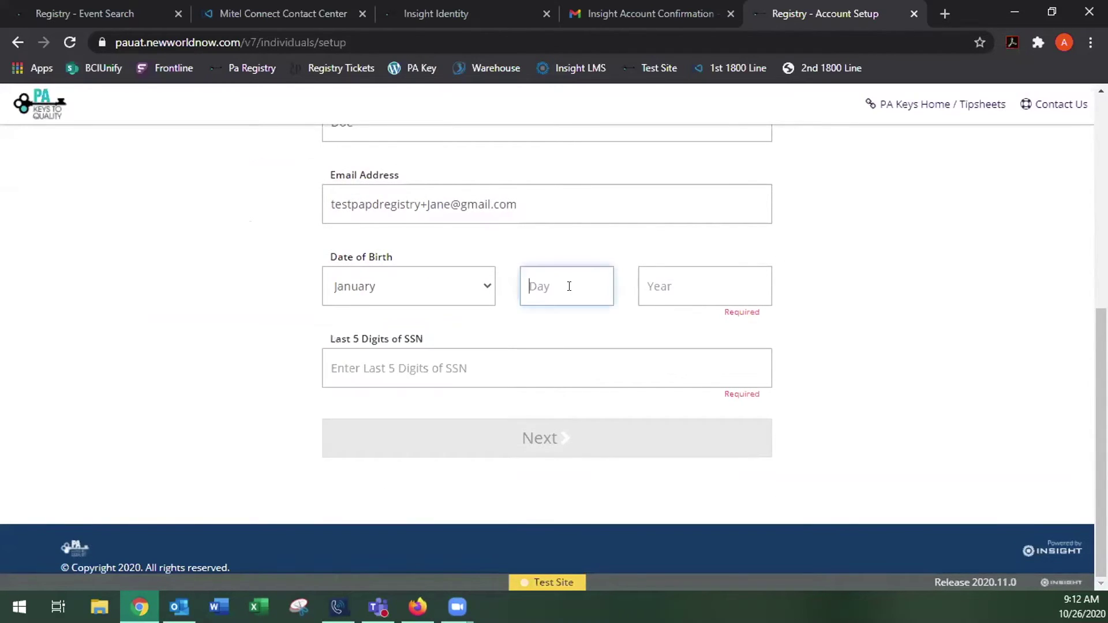
{"action": "type", "text": "1"}
{"action": "left_click", "coordinate": [681, 280]}
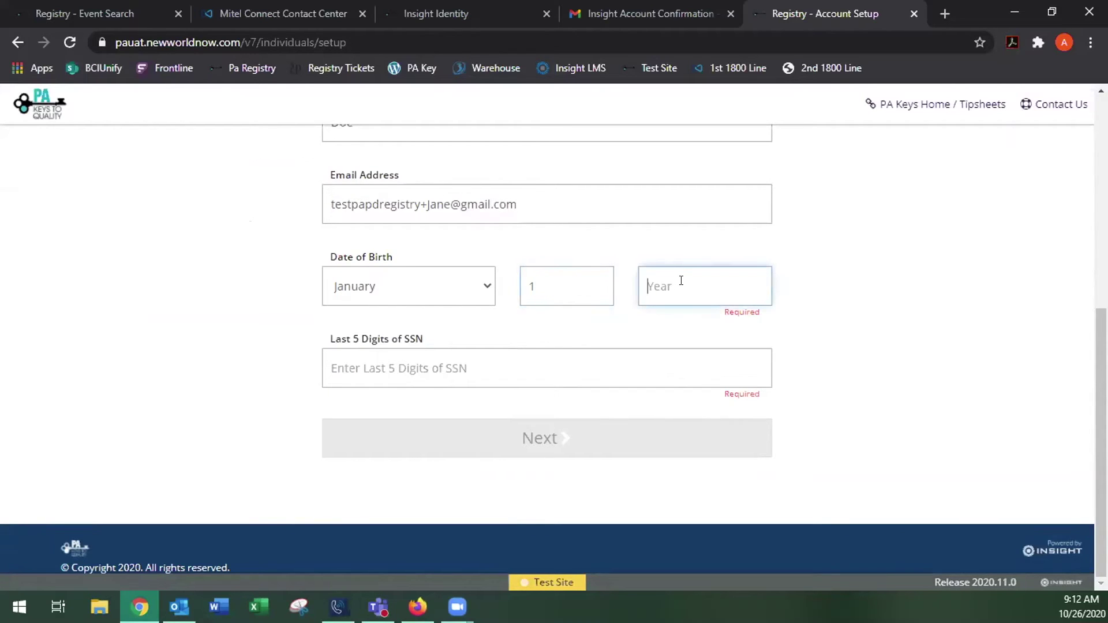
{"action": "type", "text": "2000"}
Enter the last five SSN digits and submit the profile lookup
{"action": "left_click", "coordinate": [538, 361]}
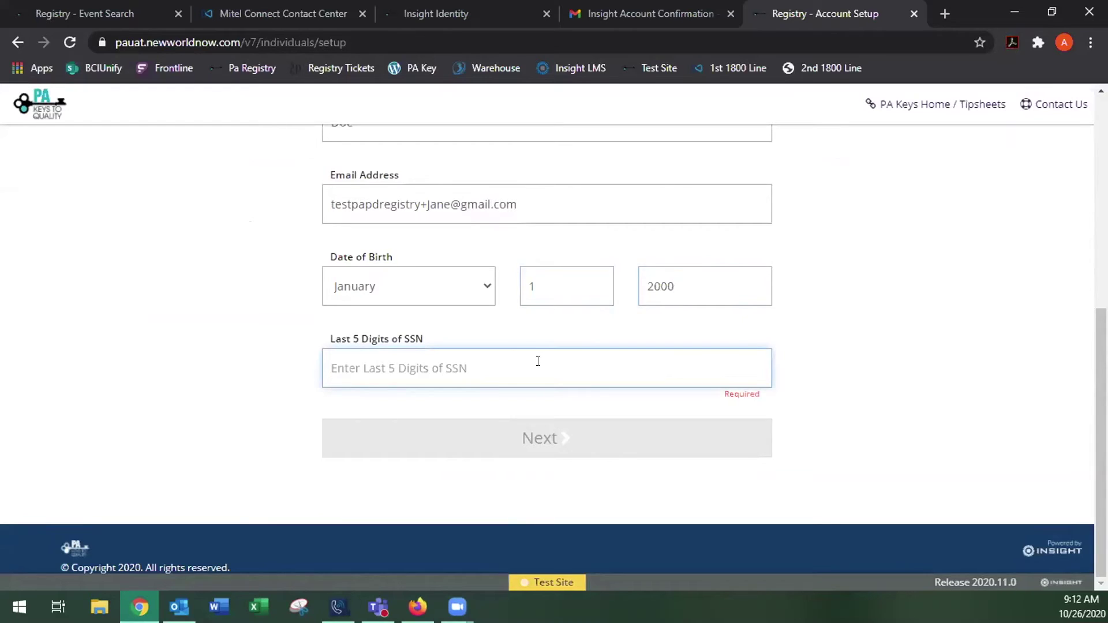
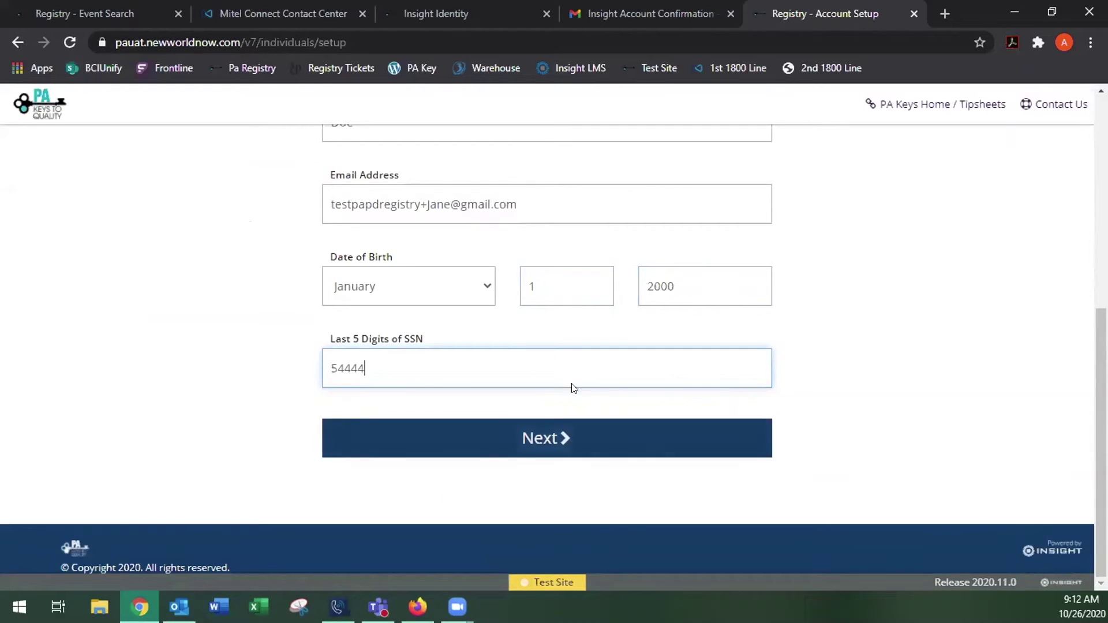
{"action": "left_click", "coordinate": [554, 436]}
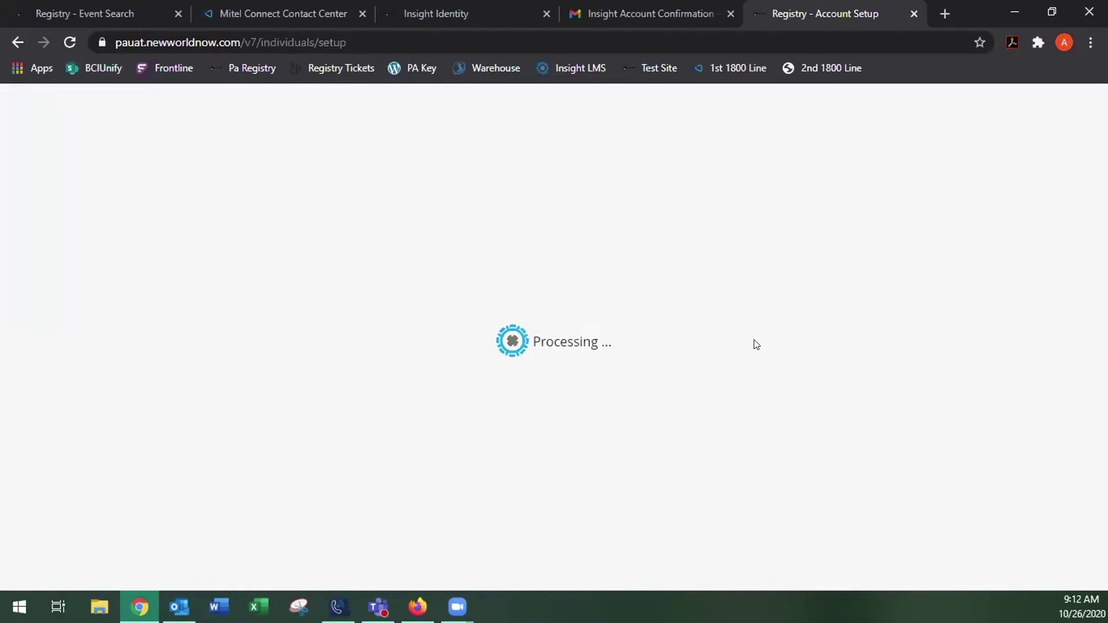
Enter the mailing street address and zip code
{"action": "scroll", "coordinate": [929, 256], "scroll_direction": "down", "scroll_amount": 1}
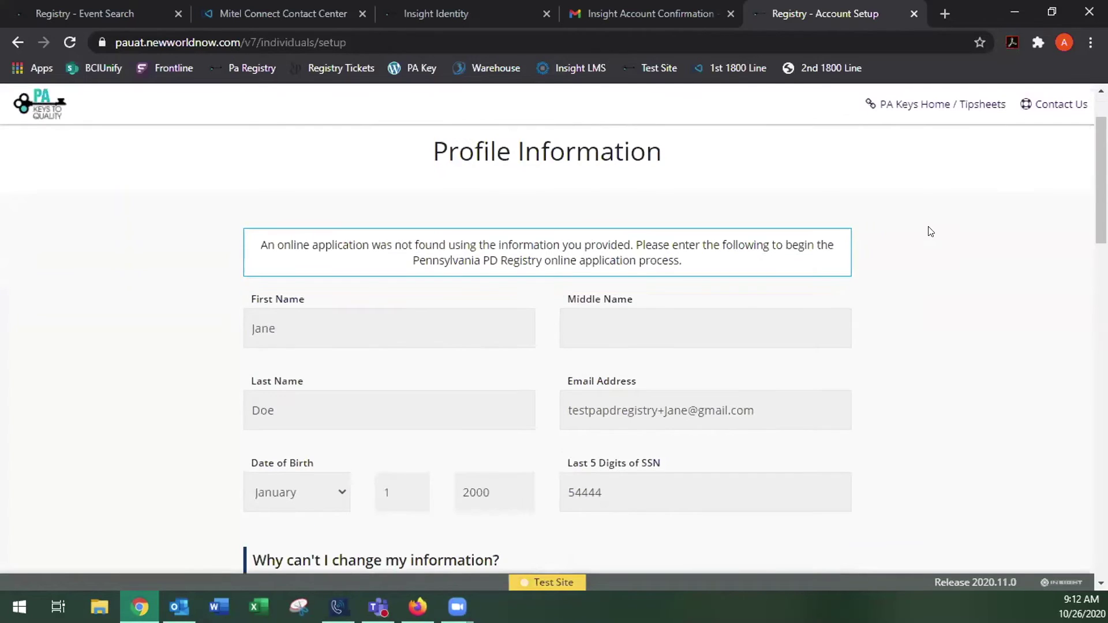
{"action": "scroll", "coordinate": [935, 207], "scroll_direction": "down", "scroll_amount": 1}
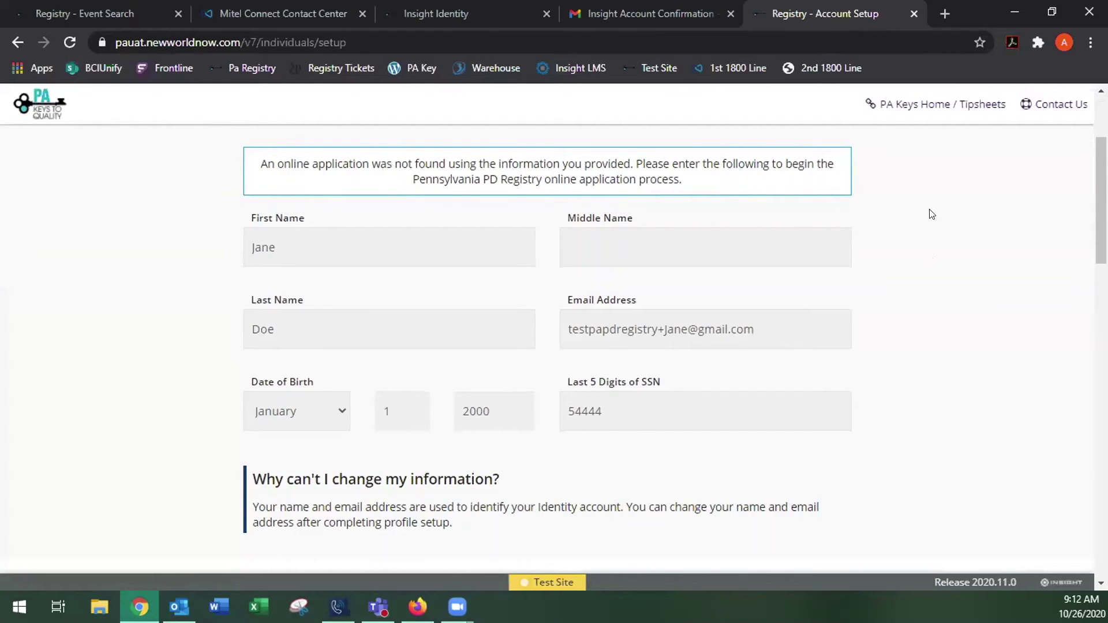
{"action": "scroll", "coordinate": [930, 214], "scroll_direction": "down", "scroll_amount": 3}
{"action": "scroll", "coordinate": [930, 213], "scroll_direction": "down", "scroll_amount": 3}
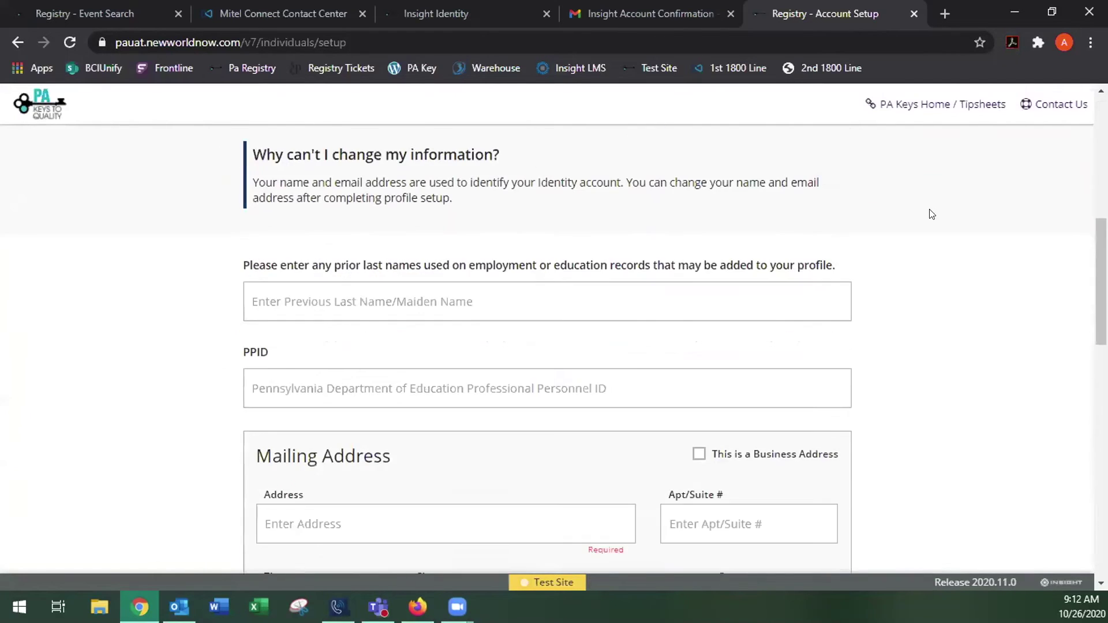
{"action": "scroll", "coordinate": [162, 224], "scroll_direction": "down", "scroll_amount": 1}
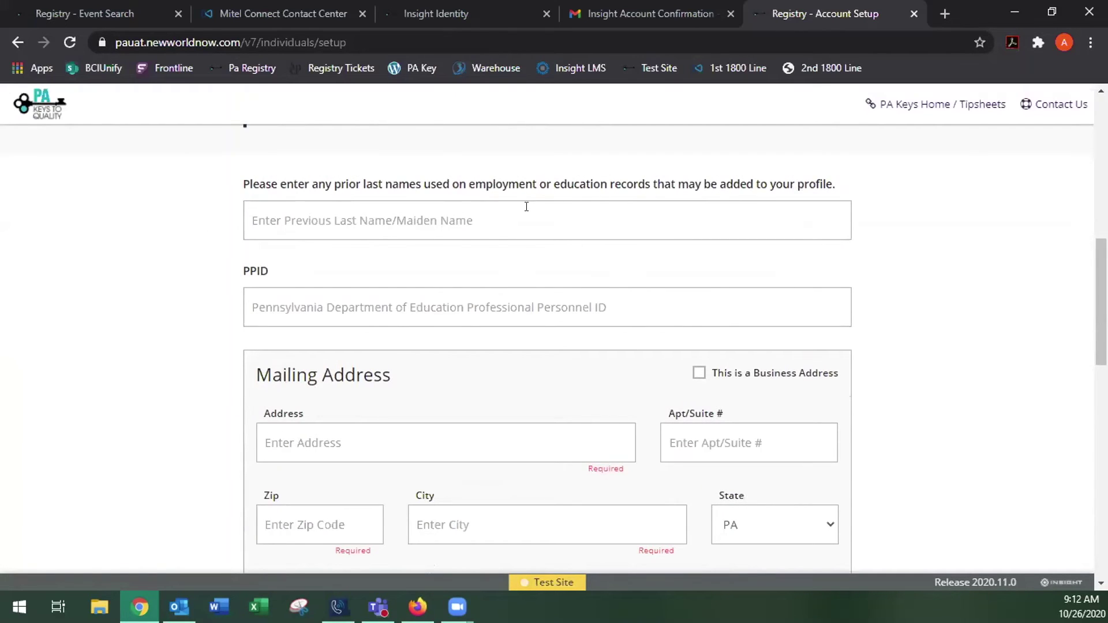
{"action": "scroll", "coordinate": [527, 207], "scroll_direction": "down", "scroll_amount": 2}
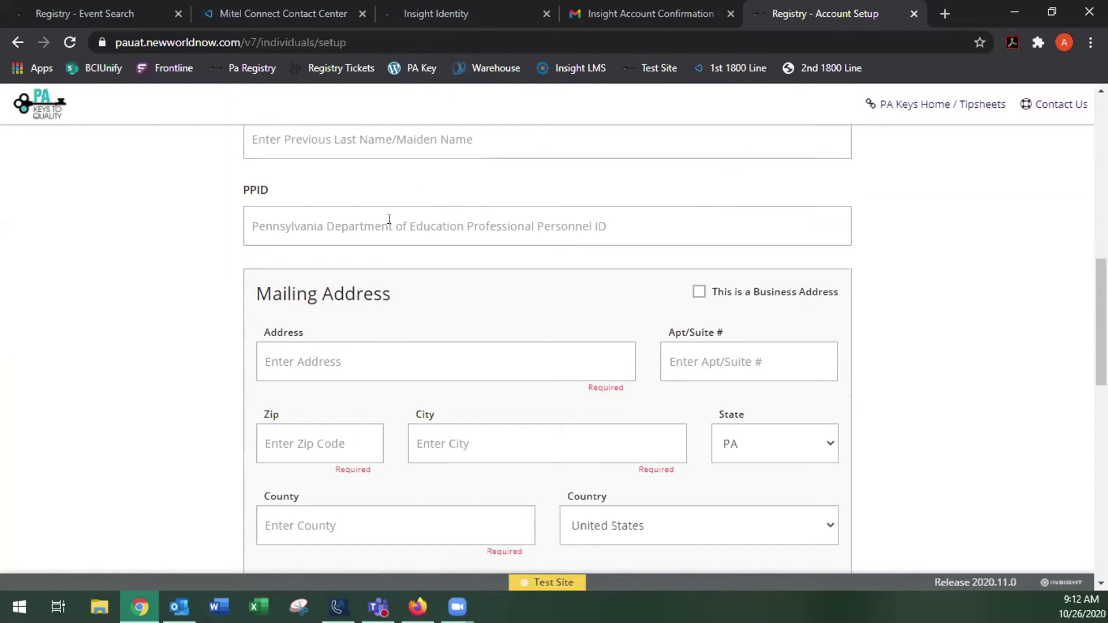
{"action": "scroll", "coordinate": [930, 258], "scroll_direction": "down", "scroll_amount": 2}
{"action": "left_click", "coordinate": [412, 270]}
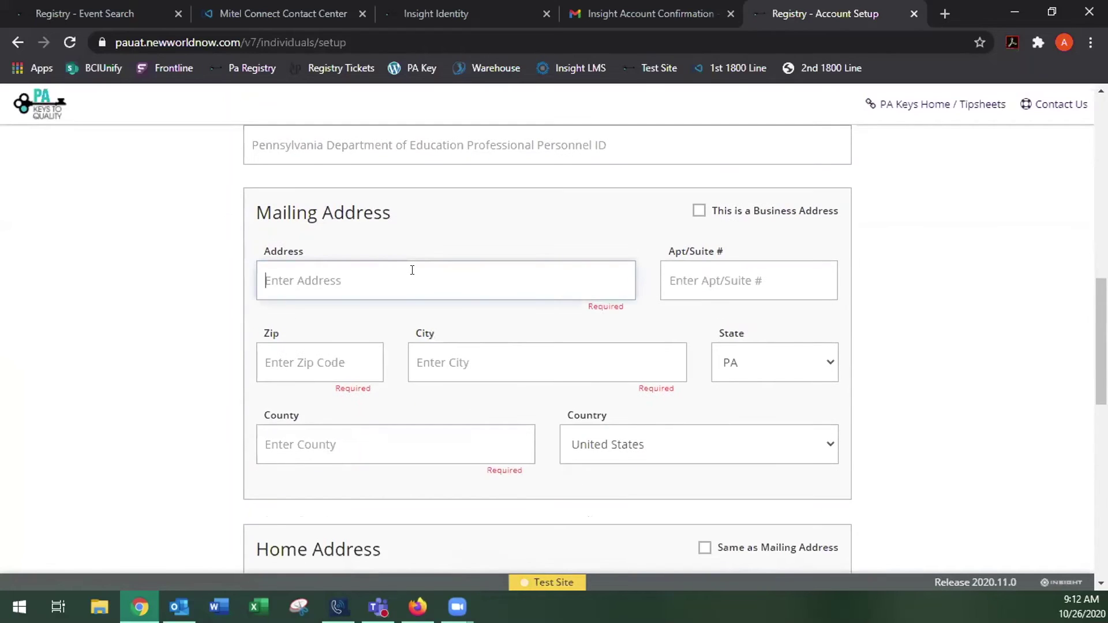
{"action": "type", "text": "100"}
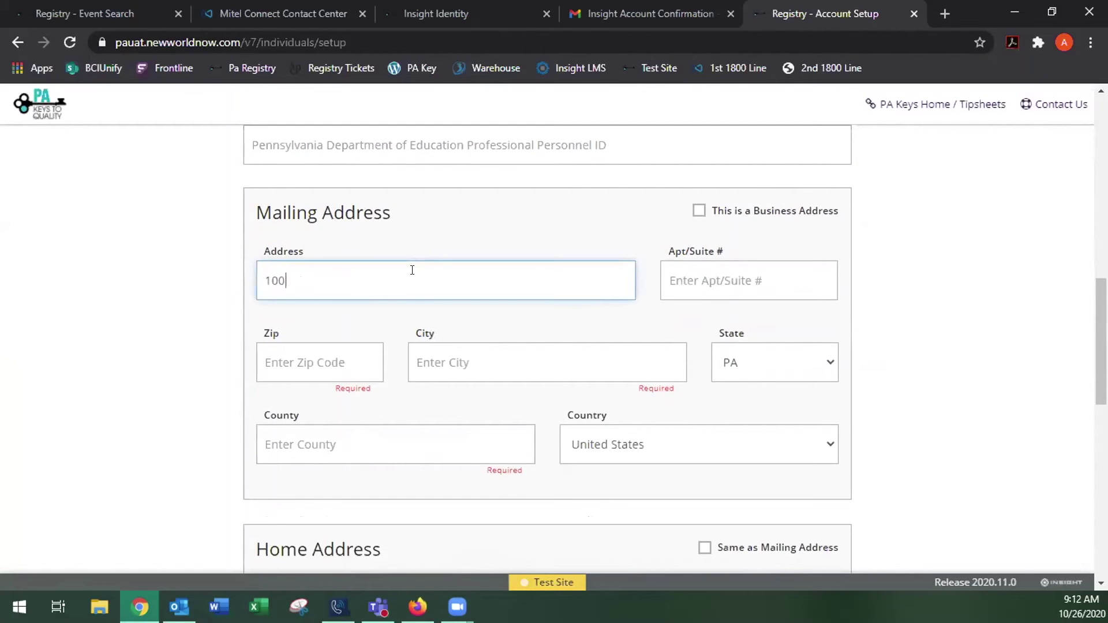
{"action": "type", "text": " Test St"}
{"action": "left_click", "coordinate": [306, 361]}
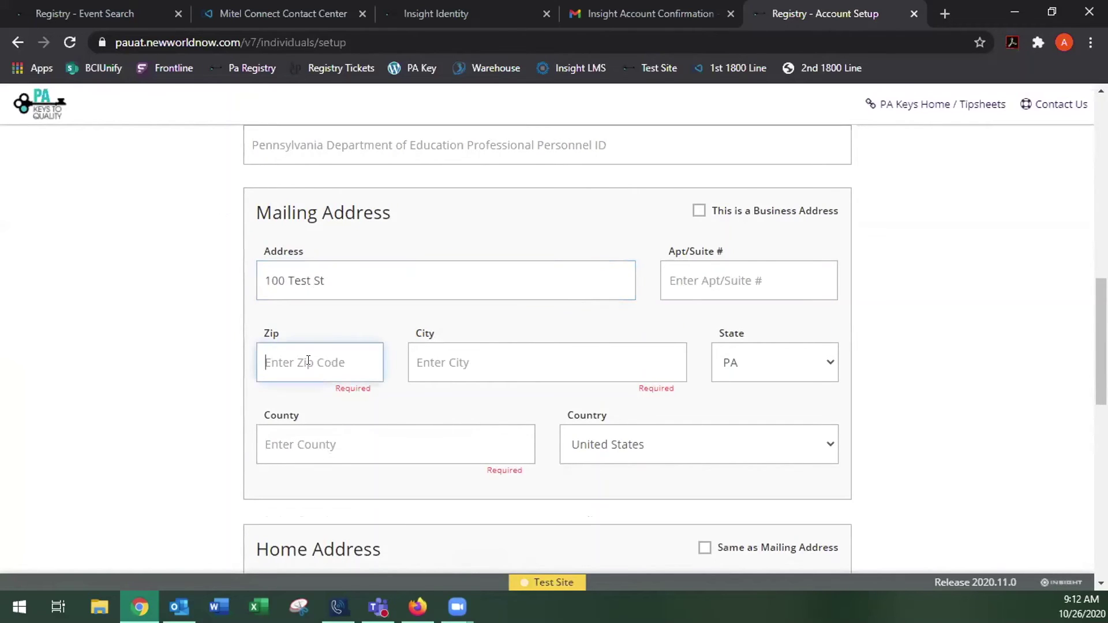
{"action": "type", "text": "191"}
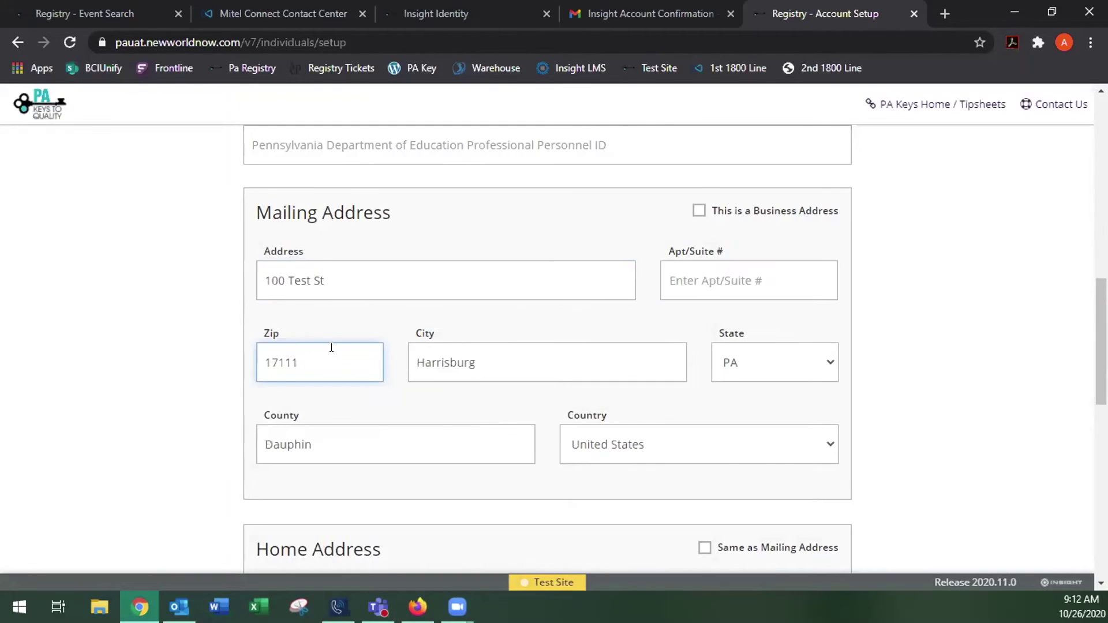
Copy the mailing address to the home address, add the primary phone number, and continue
{"action": "scroll", "coordinate": [583, 373], "scroll_direction": "down", "scroll_amount": 4}
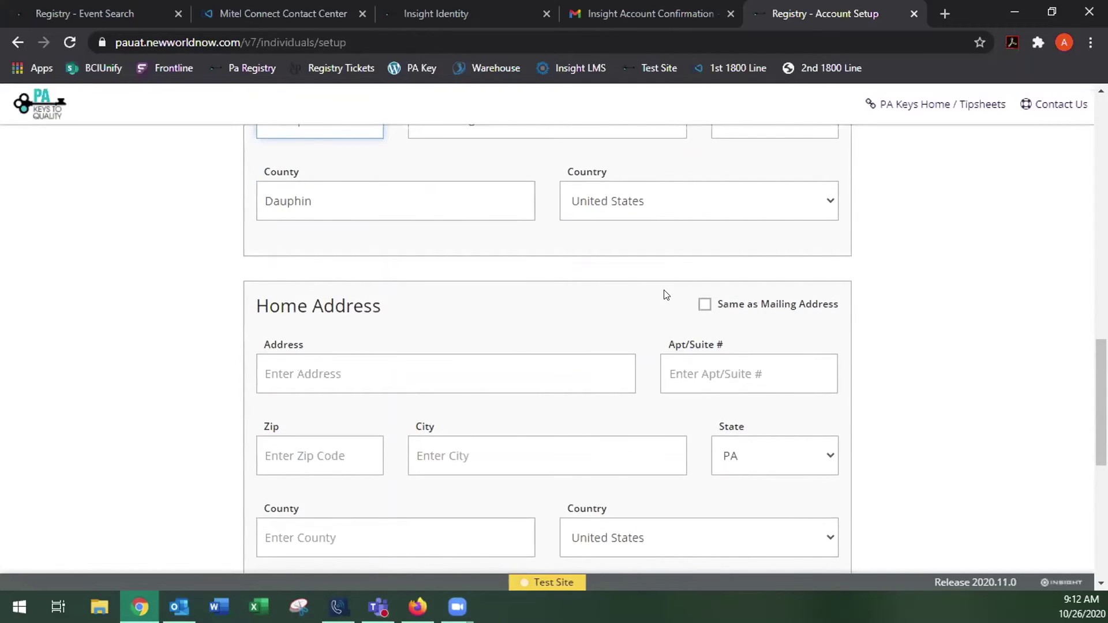
{"action": "left_click", "coordinate": [703, 304]}
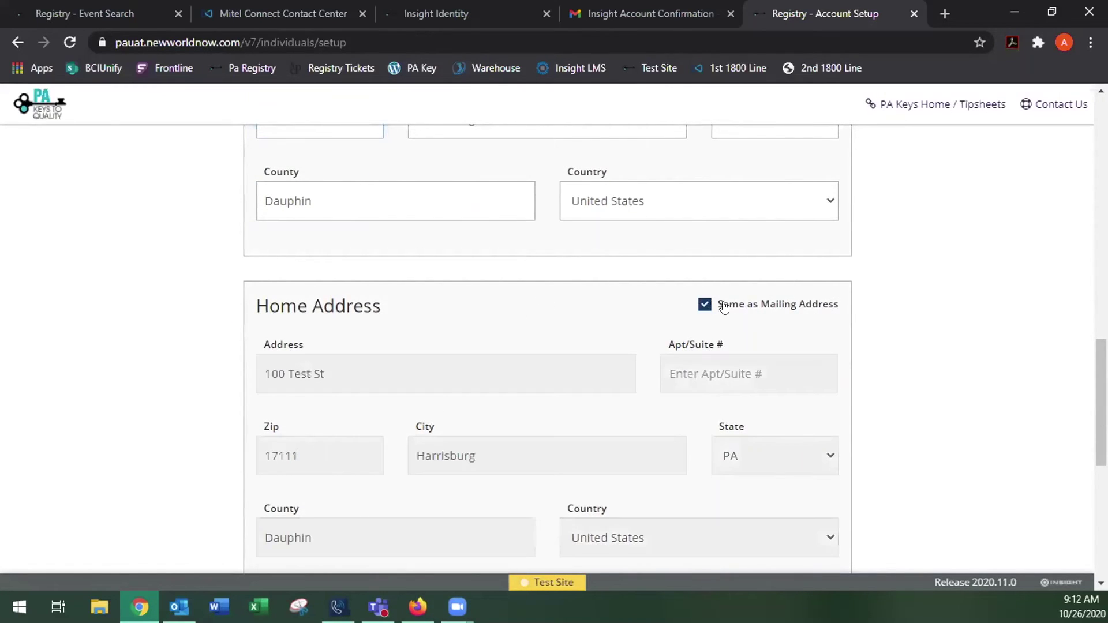
{"action": "scroll", "coordinate": [897, 294], "scroll_direction": "down", "scroll_amount": 7}
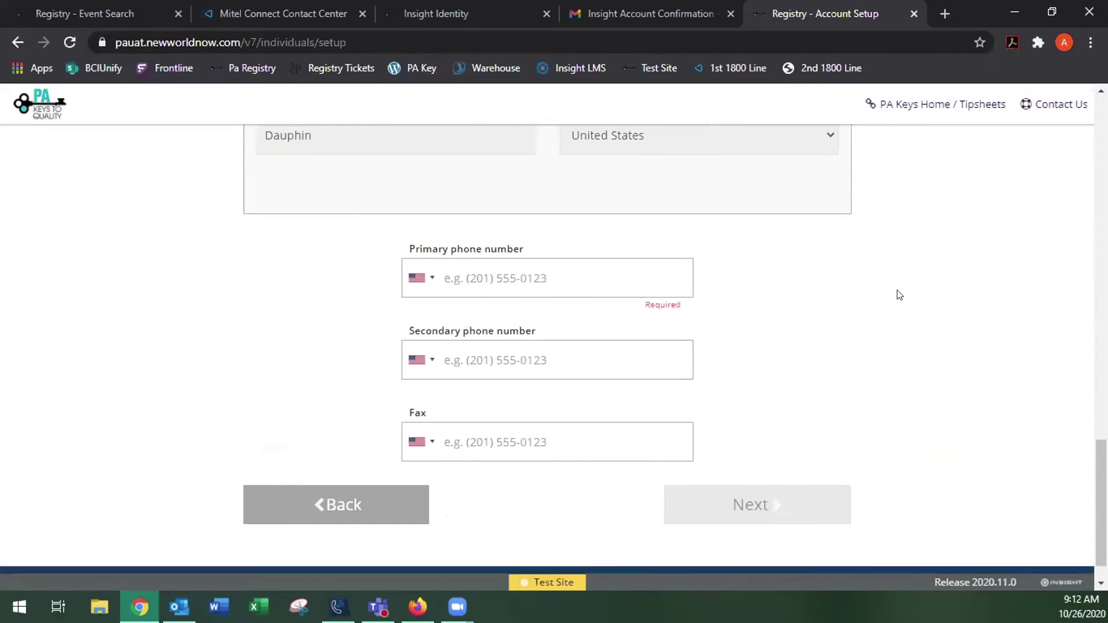
{"action": "left_click", "coordinate": [603, 267]}
{"action": "type", "text": "7"}
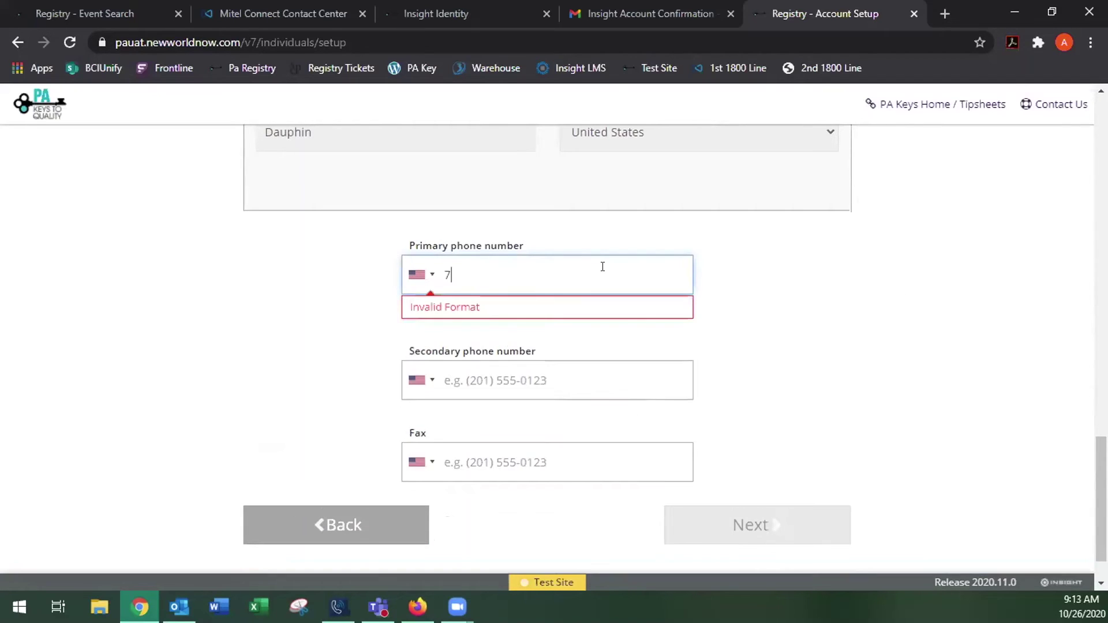
{"action": "type", "text": "17-77777777-7777"}
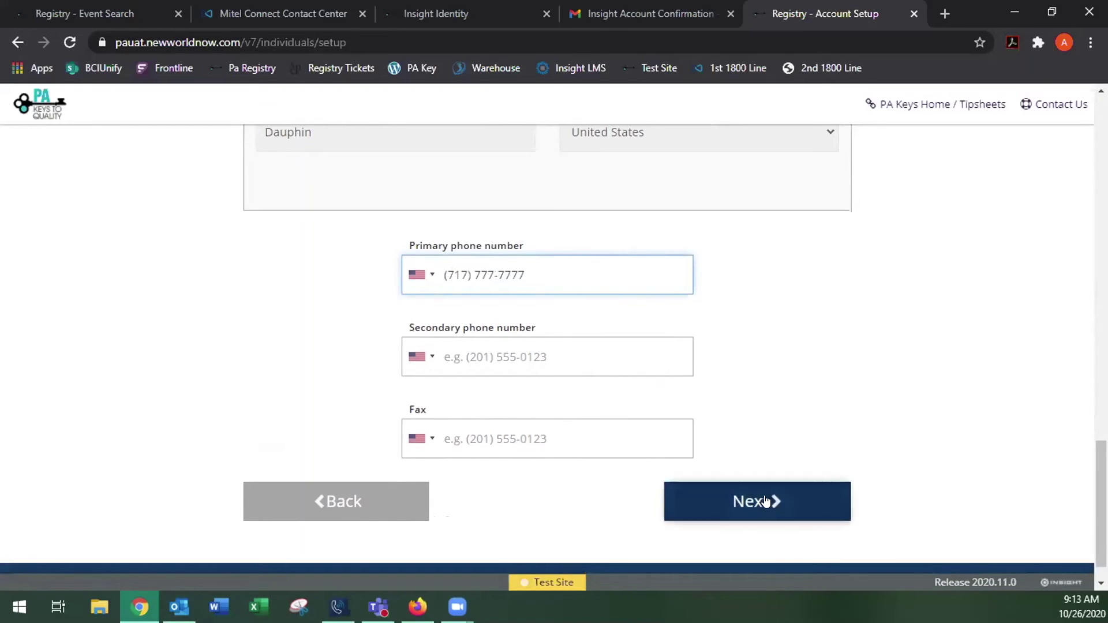
{"action": "left_click", "coordinate": [770, 500]}
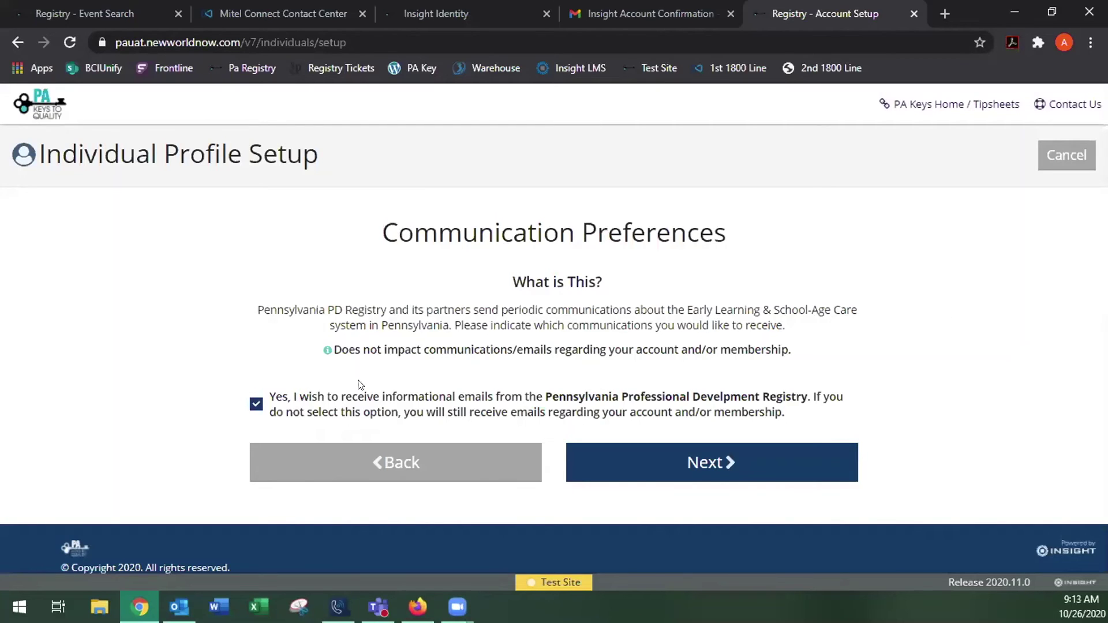
Pass Communication Preferences, agree to the privacy policy in the Terms of Use, and submit
{"action": "left_click", "coordinate": [694, 461]}
{"action": "scroll", "coordinate": [929, 271], "scroll_direction": "down", "scroll_amount": 1}
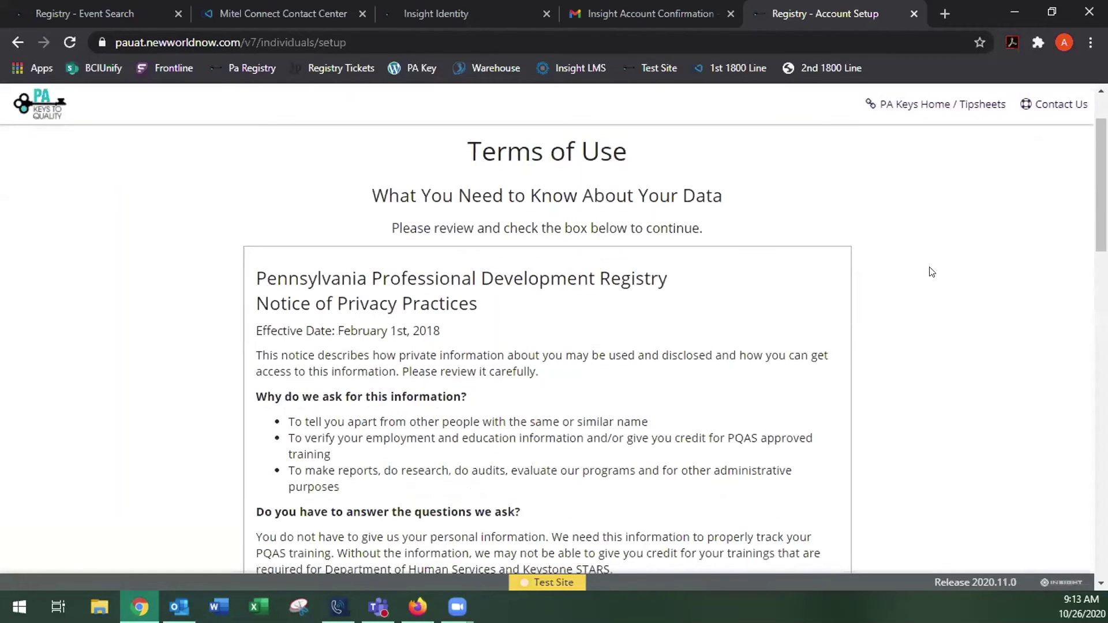
{"action": "scroll", "coordinate": [928, 260], "scroll_direction": "down", "scroll_amount": 3}
{"action": "scroll", "coordinate": [929, 258], "scroll_direction": "down", "scroll_amount": 12}
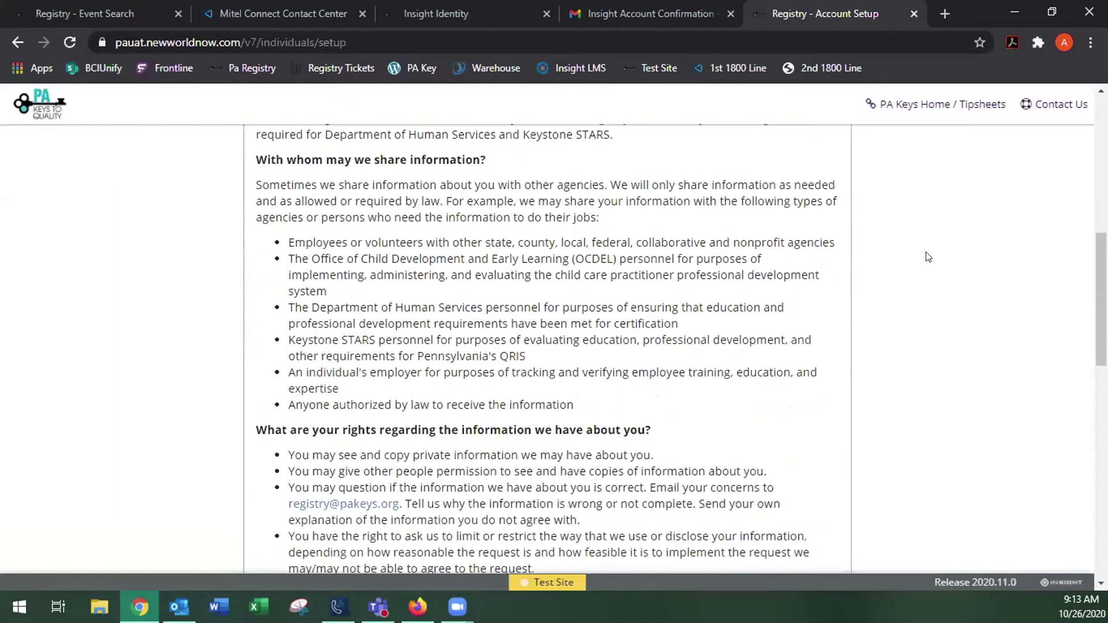
{"action": "scroll", "coordinate": [928, 256], "scroll_direction": "down", "scroll_amount": 7}
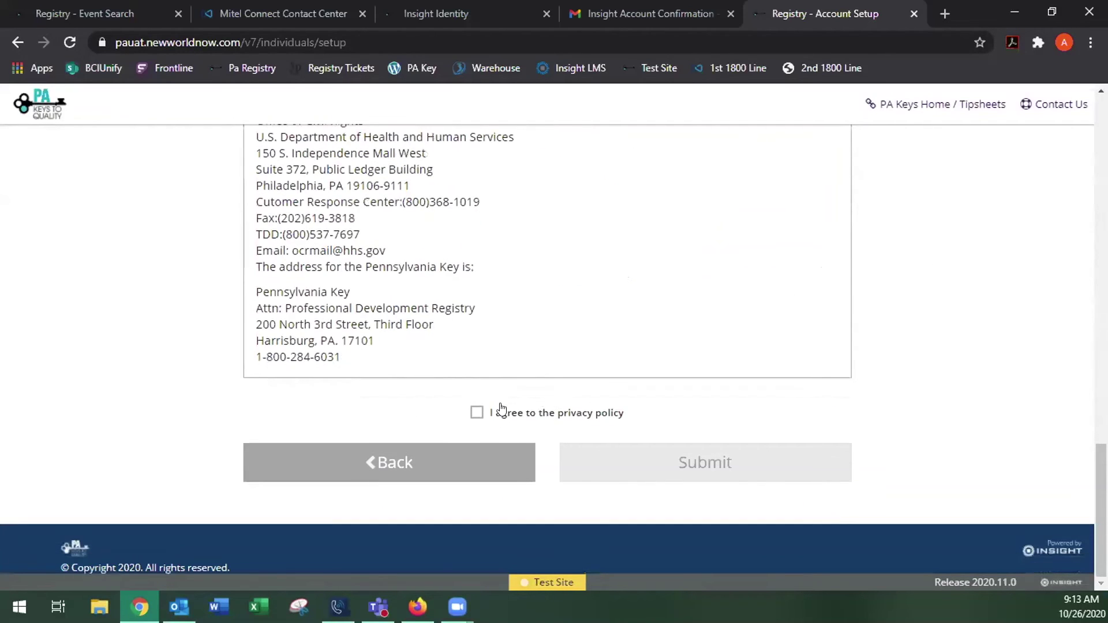
{"action": "left_click", "coordinate": [477, 413]}
{"action": "left_click", "coordinate": [737, 462]}
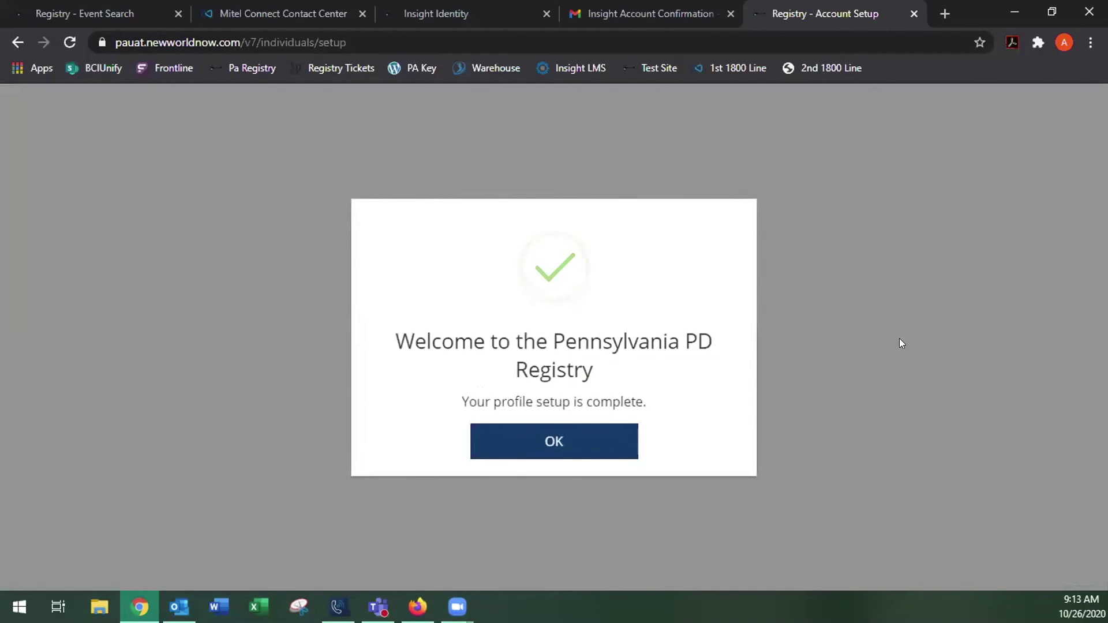
Dismiss the profile-complete message to reach My Personal Profile
{"action": "left_click", "coordinate": [537, 440]}
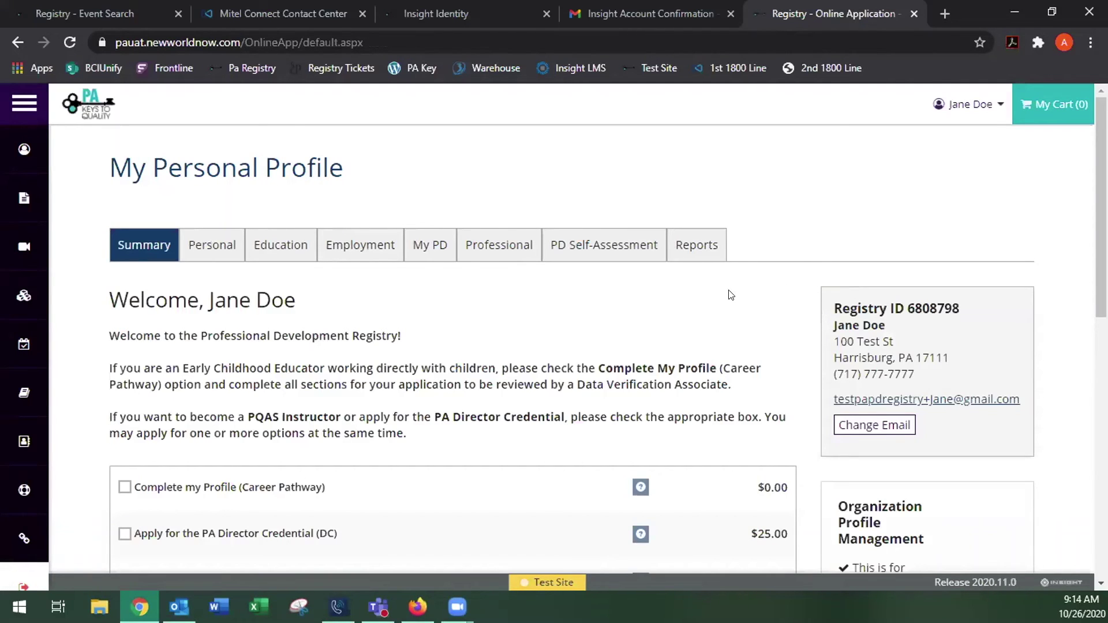
Open the Personal tab and switch Personal Information into edit mode
{"action": "left_click", "coordinate": [213, 245]}
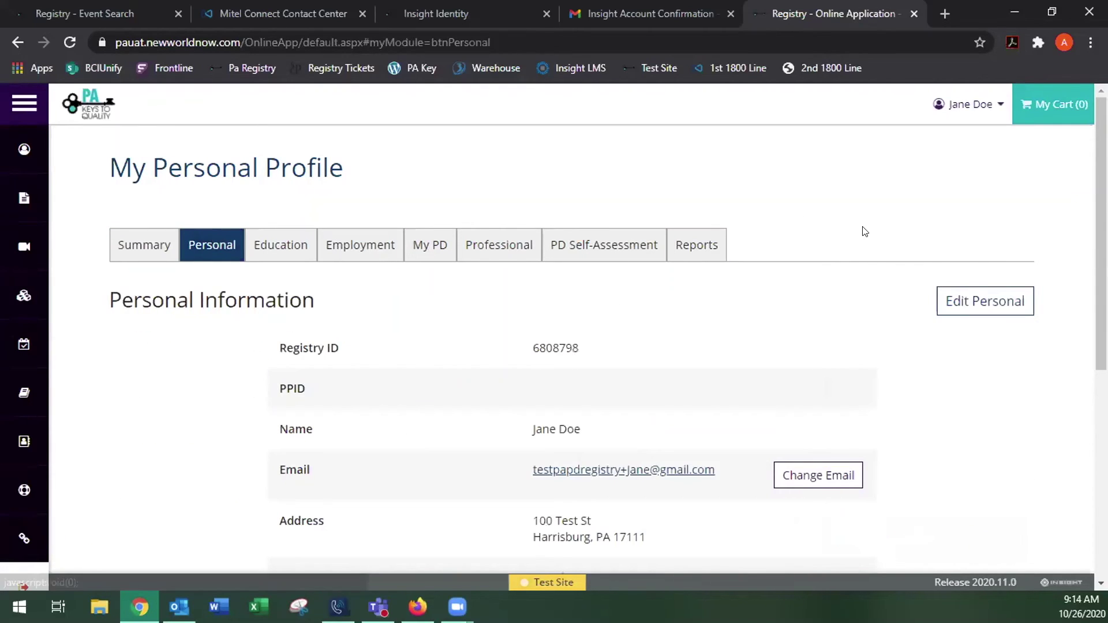
{"action": "scroll", "coordinate": [868, 234], "scroll_direction": "down", "scroll_amount": 5}
{"action": "scroll", "coordinate": [900, 231], "scroll_direction": "up", "scroll_amount": 1}
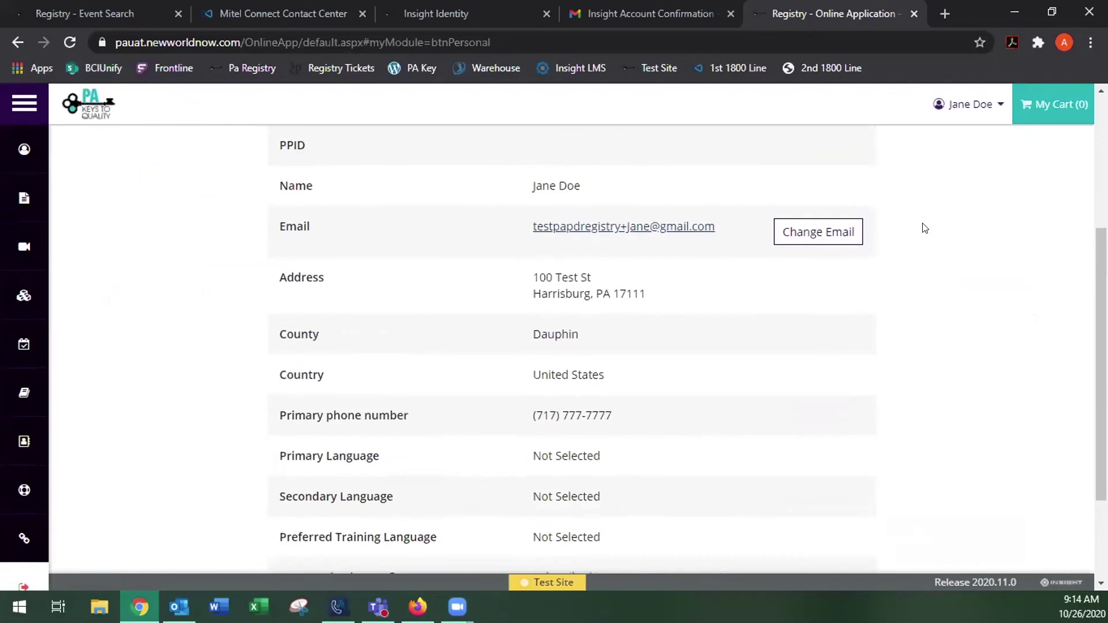
{"action": "scroll", "coordinate": [925, 228], "scroll_direction": "up", "scroll_amount": 5}
{"action": "left_click", "coordinate": [977, 298]}
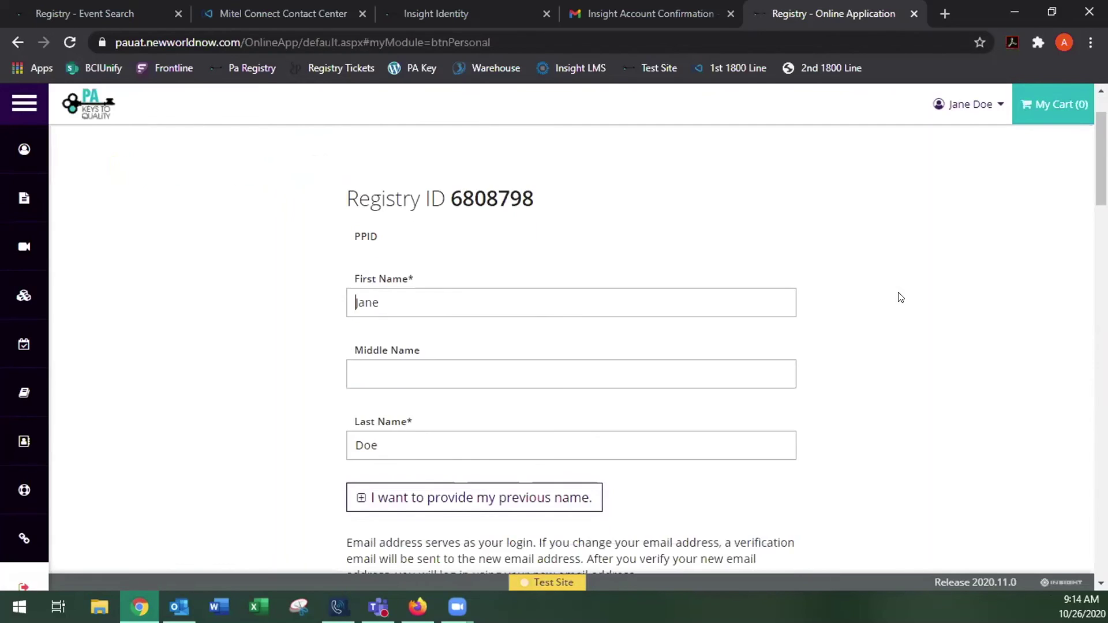
Set gender to Unspecified
{"action": "scroll", "coordinate": [900, 297], "scroll_direction": "down", "scroll_amount": 7}
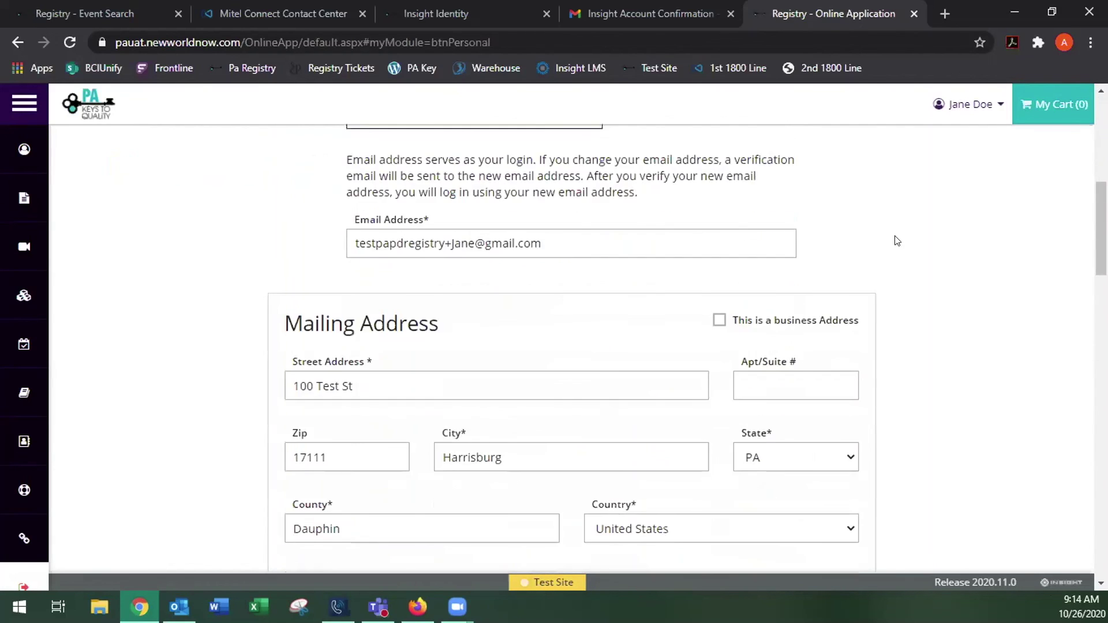
{"action": "scroll", "coordinate": [898, 241], "scroll_direction": "down", "scroll_amount": 13}
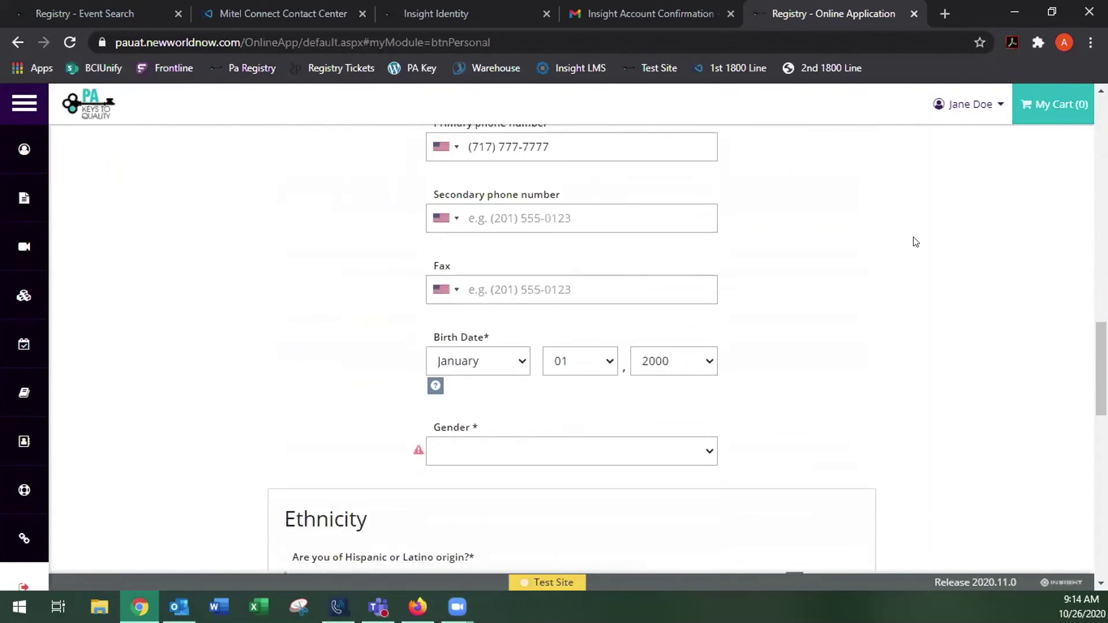
{"action": "scroll", "coordinate": [912, 240], "scroll_direction": "down", "scroll_amount": 4}
{"action": "scroll", "coordinate": [891, 242], "scroll_direction": "up", "scroll_amount": 2}
{"action": "left_click", "coordinate": [619, 296]}
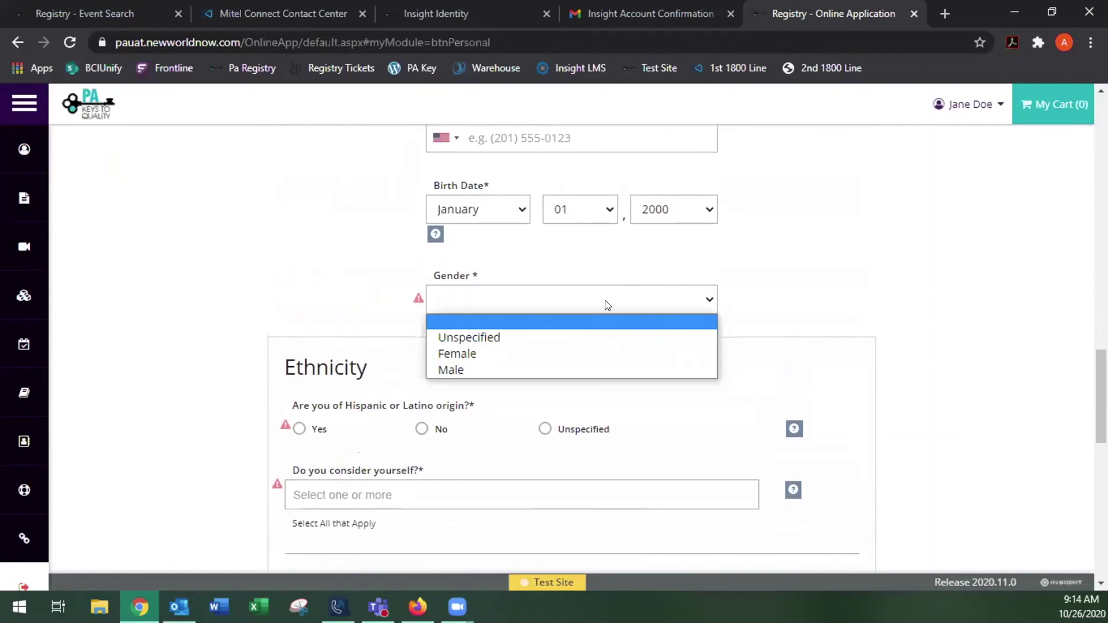
{"action": "left_click", "coordinate": [522, 336]}
Answer No to Hispanic or Latino origin, add White/Caucasian ethnicity, and save
{"action": "scroll", "coordinate": [798, 322], "scroll_direction": "down", "scroll_amount": 1}
{"action": "scroll", "coordinate": [798, 321], "scroll_direction": "down", "scroll_amount": 2}
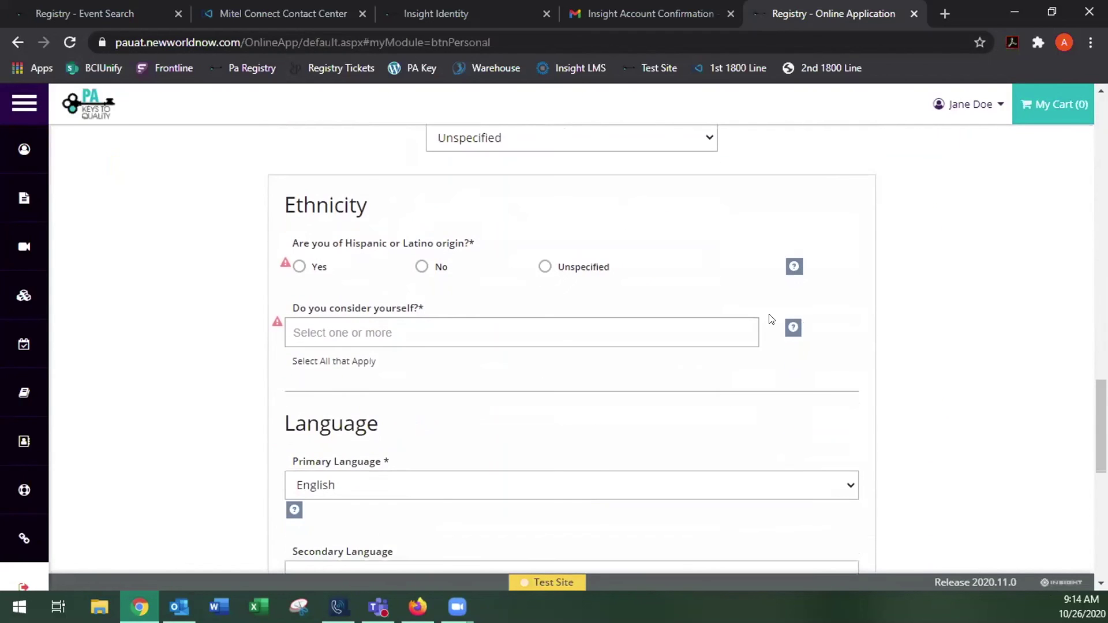
{"action": "left_click", "coordinate": [422, 268]}
{"action": "left_click", "coordinate": [426, 326]}
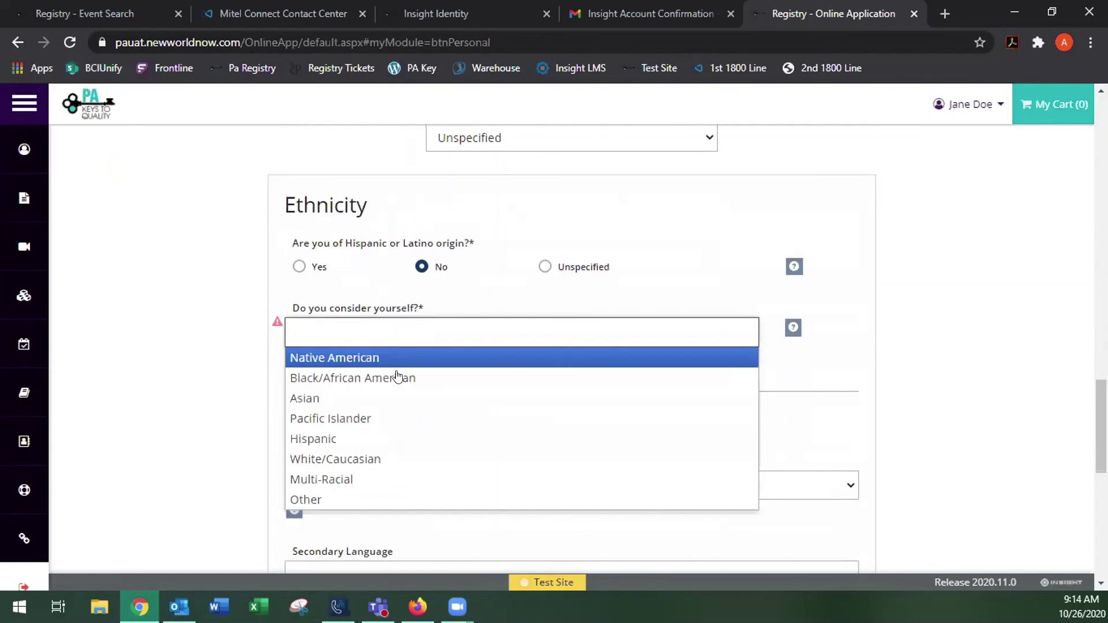
{"action": "left_click", "coordinate": [351, 460]}
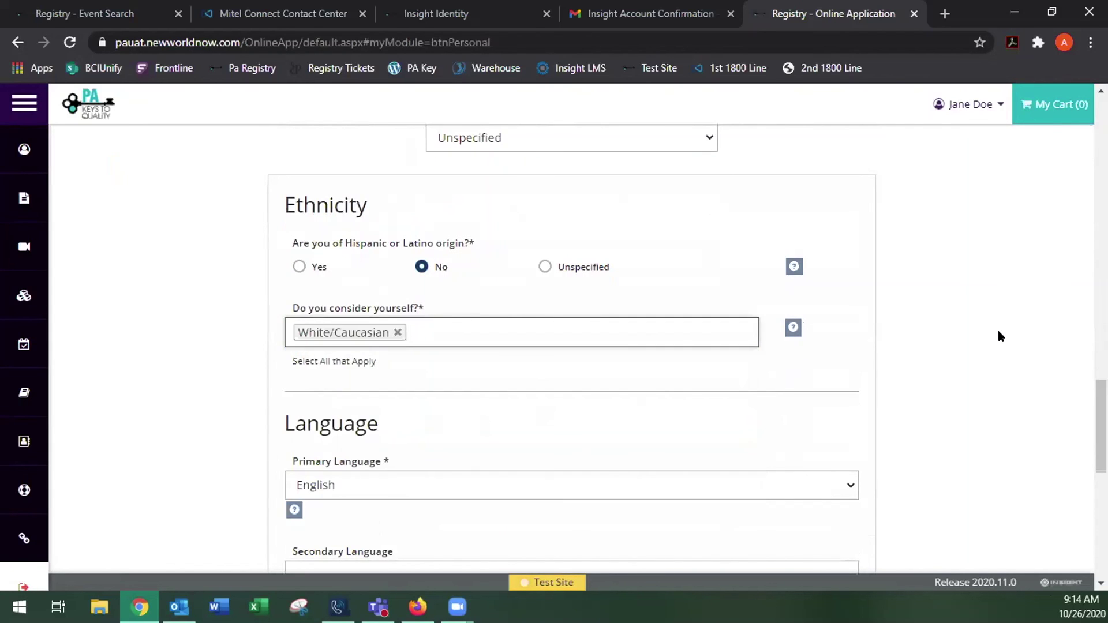
{"action": "scroll", "coordinate": [1000, 336], "scroll_direction": "down", "scroll_amount": 4}
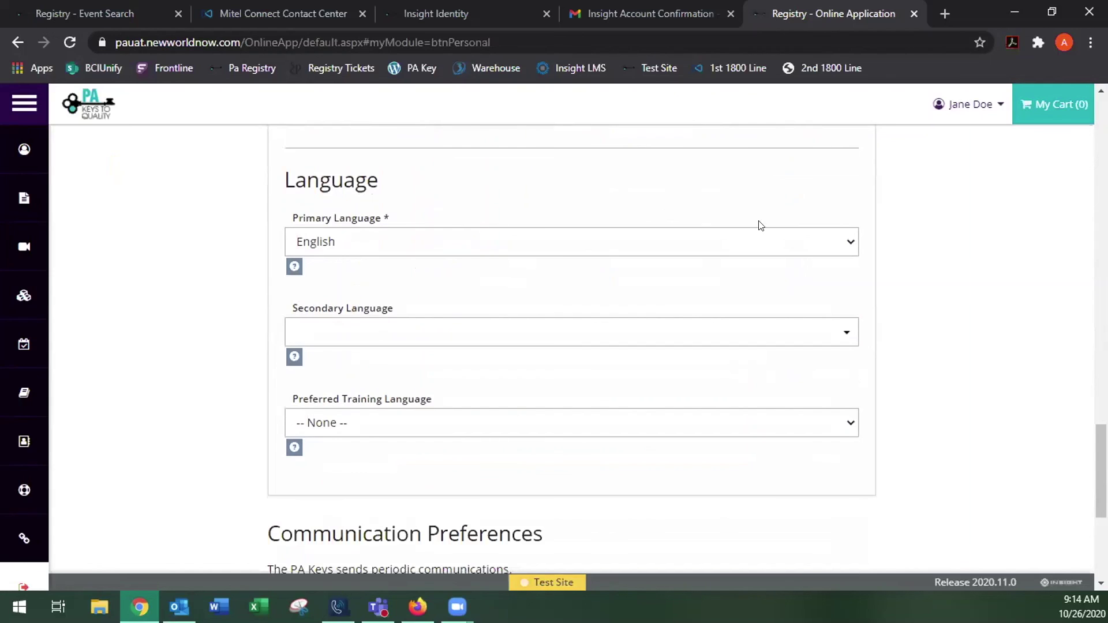
{"action": "scroll", "coordinate": [949, 313], "scroll_direction": "down", "scroll_amount": 5}
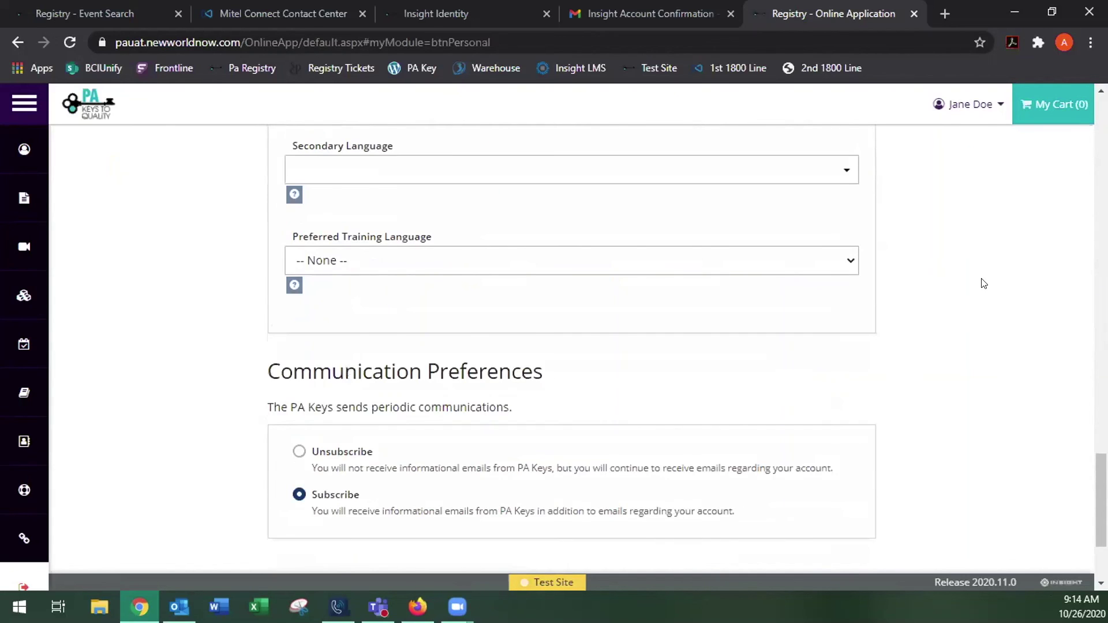
{"action": "left_click", "coordinate": [940, 440]}
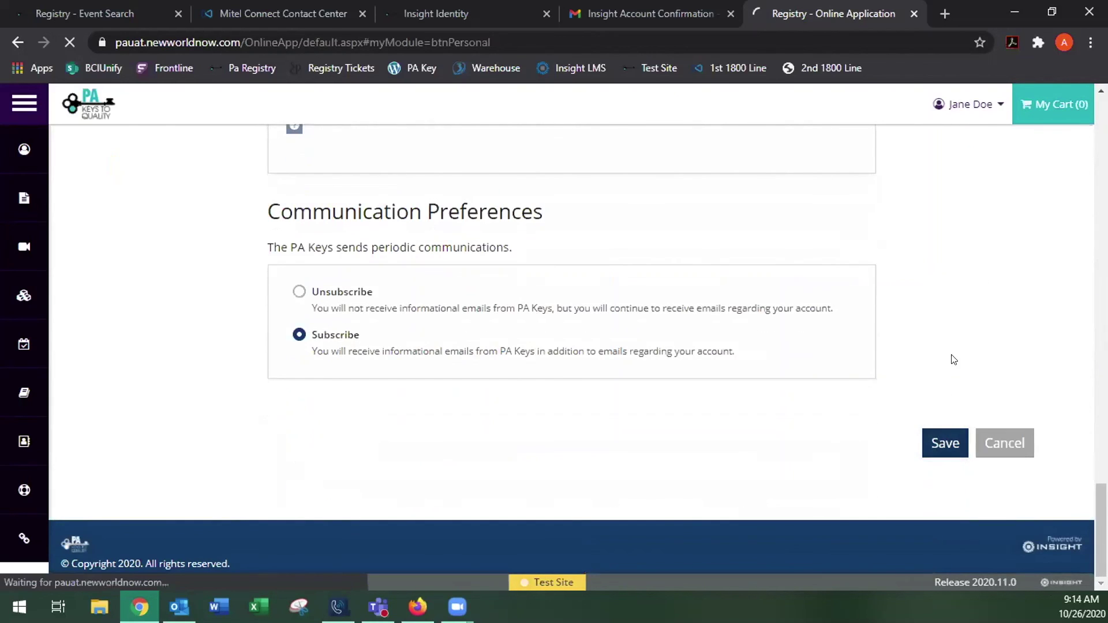